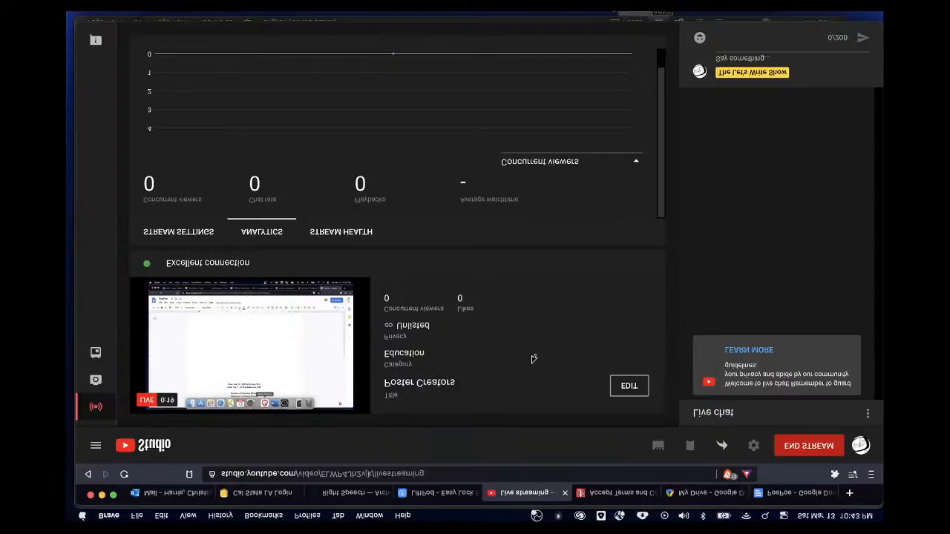
Step: Switch to Microsoft Word and close the PosterTemplate document so the PoePoster document is in front
{"action": "mouse_move", "coordinate": [502, 13]}
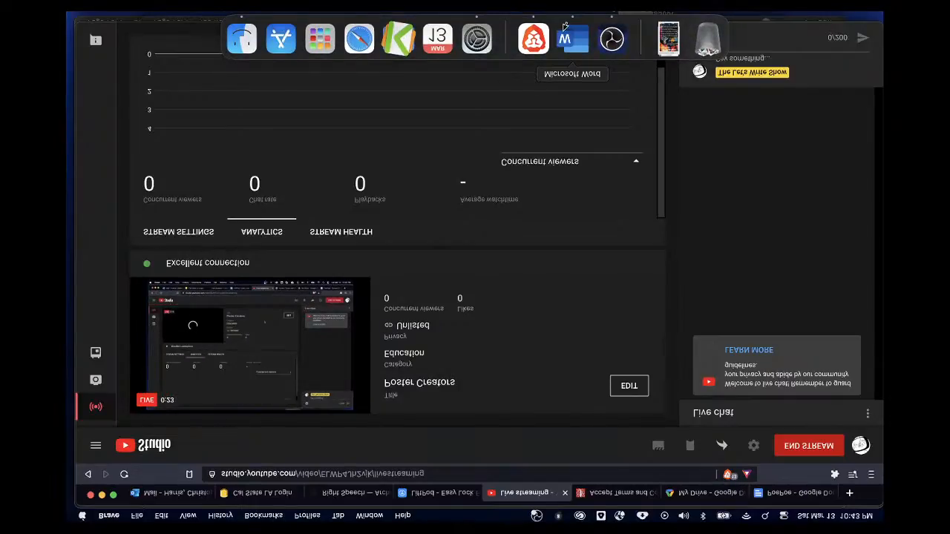
{"action": "left_click", "coordinate": [566, 32]}
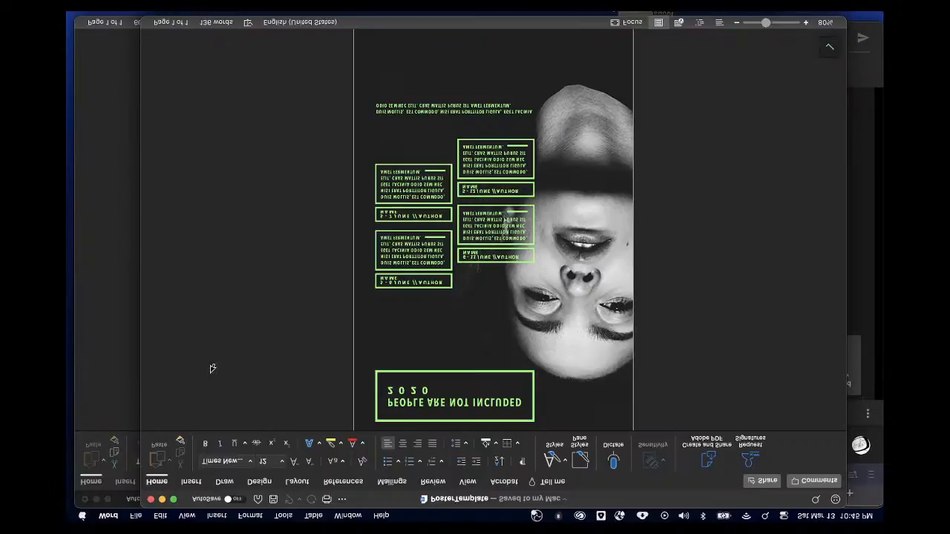
{"action": "left_click", "coordinate": [149, 499]}
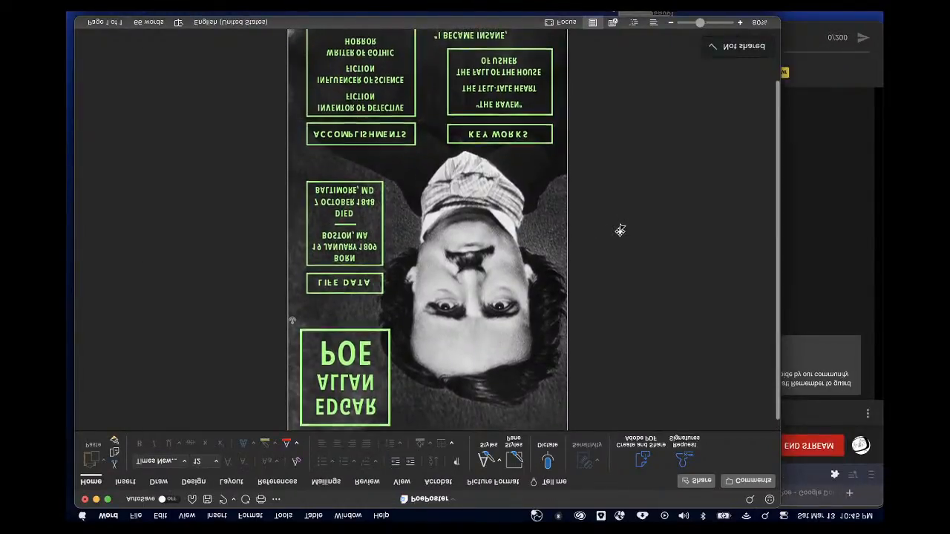
Step: Look over the Edgar Allan Poe poster from the title box down to the Cal State LA logo
{"action": "scroll", "coordinate": [621, 230], "scroll_direction": "down", "scroll_amount": 3}
{"action": "scroll", "coordinate": [620, 230], "scroll_direction": "up", "scroll_amount": 3}
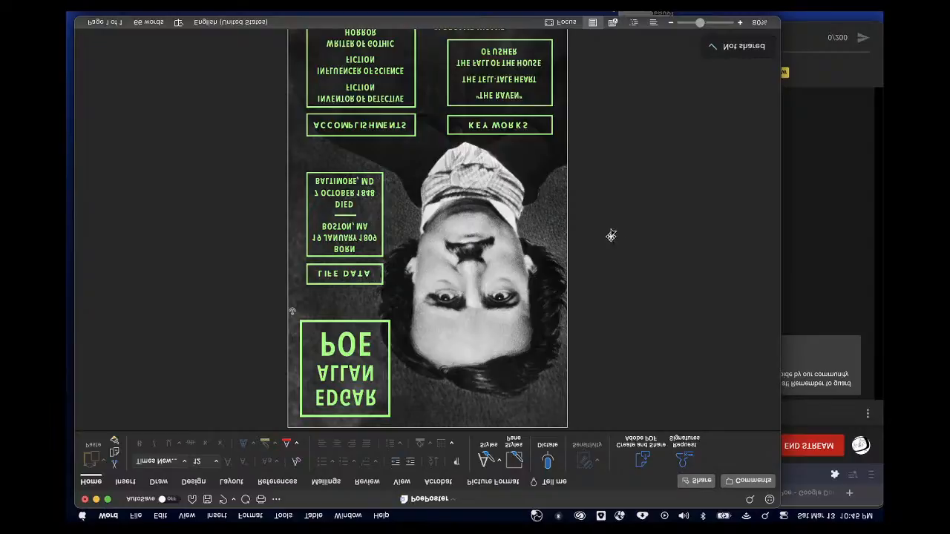
{"action": "mouse_move", "coordinate": [447, 328]}
{"action": "left_mouse_down"}
{"action": "mouse_move", "coordinate": [497, 240]}
{"action": "mouse_move", "coordinate": [446, 327]}
{"action": "left_mouse_up"}
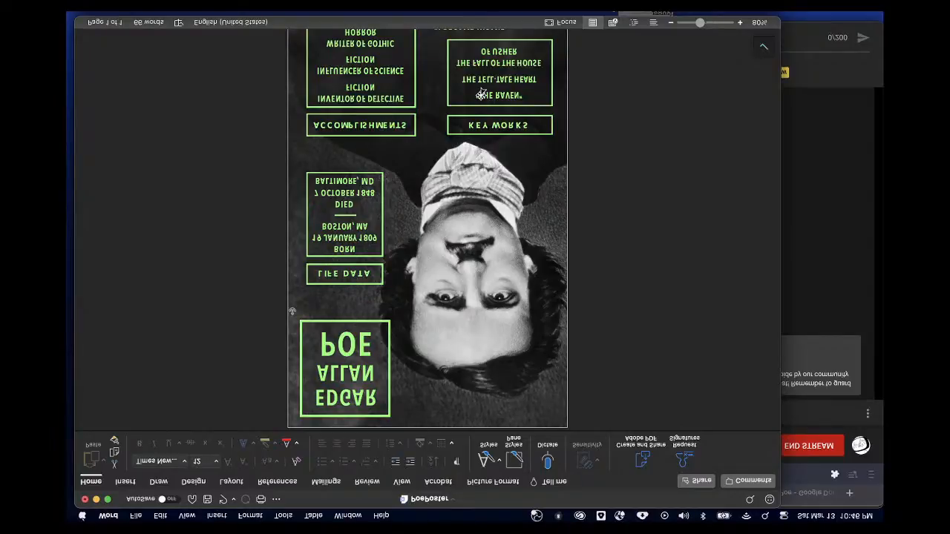
{"action": "scroll", "coordinate": [618, 208], "scroll_direction": "down", "scroll_amount": 3}
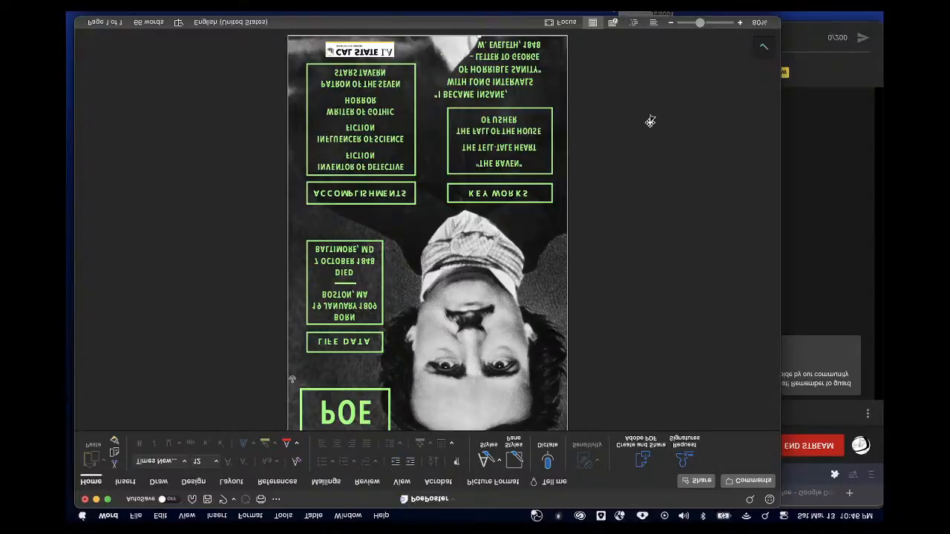
{"action": "scroll", "coordinate": [650, 121], "scroll_direction": "up", "scroll_amount": 3}
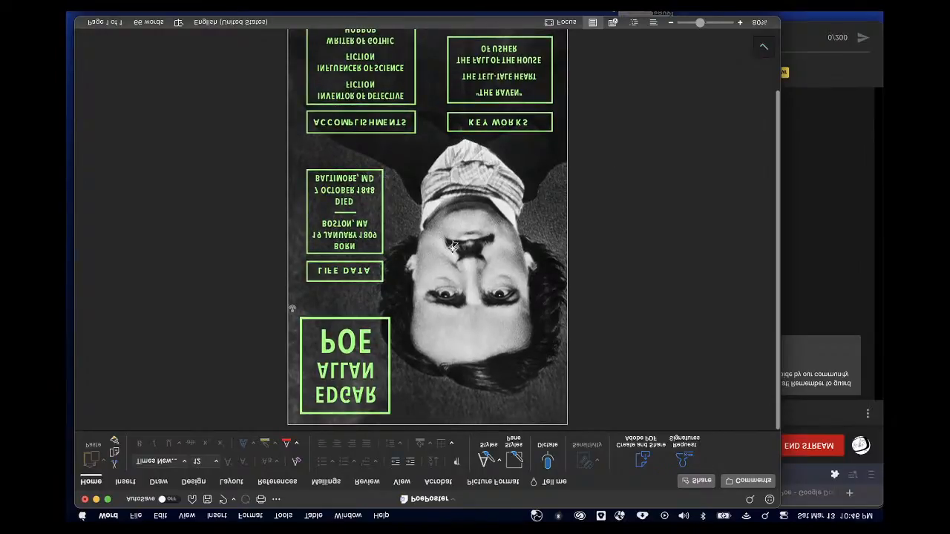
Step: Ungroup the Life Data heading box and the birth and death details box beneath it
{"action": "left_click", "coordinate": [358, 236]}
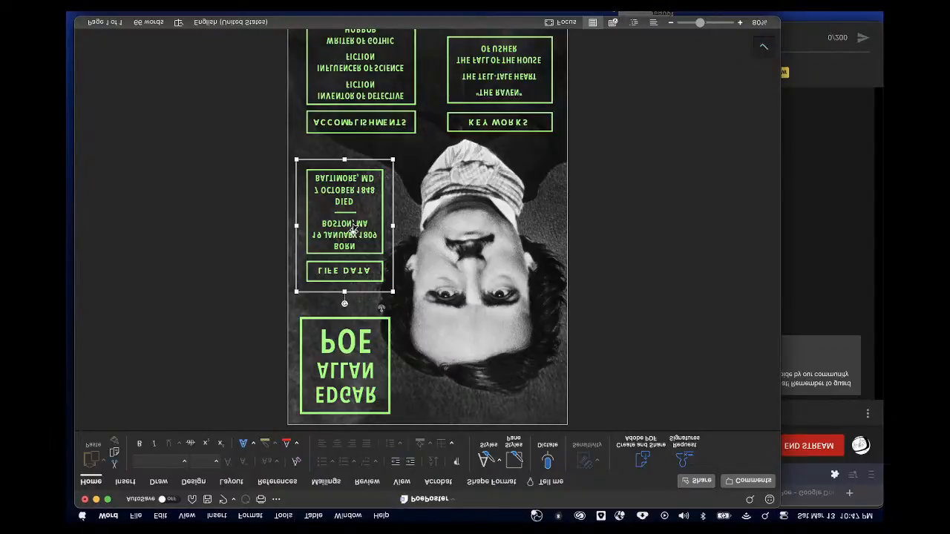
{"action": "right_click", "coordinate": [355, 229]}
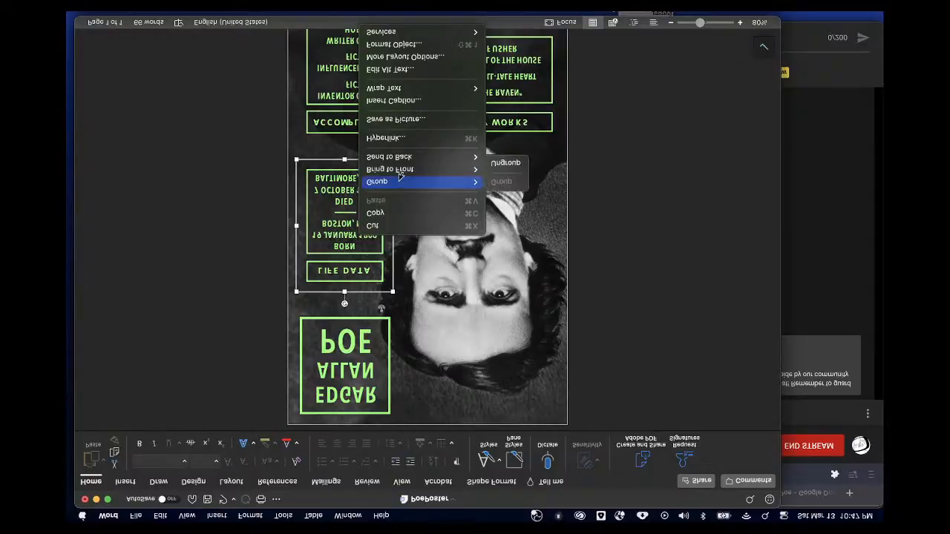
{"action": "mouse_move", "coordinate": [451, 182]}
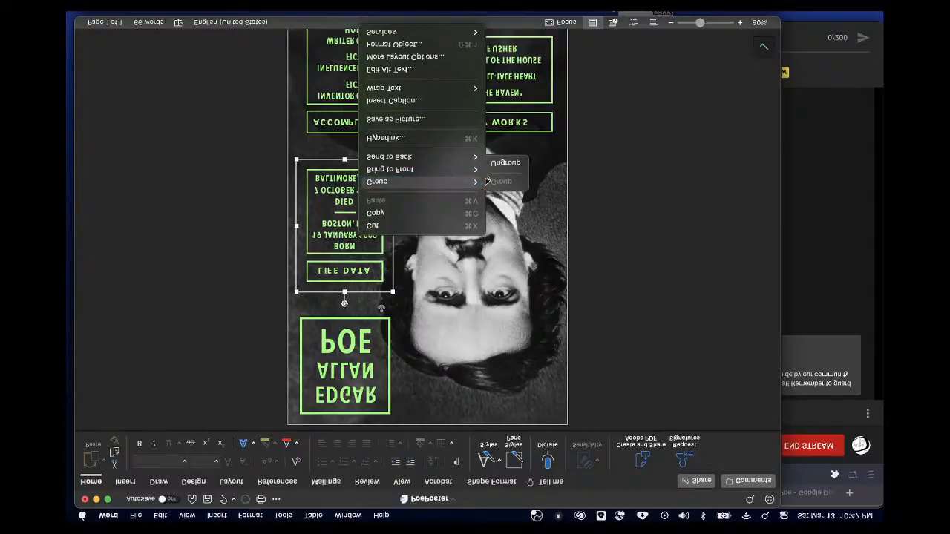
{"action": "left_click", "coordinate": [507, 162]}
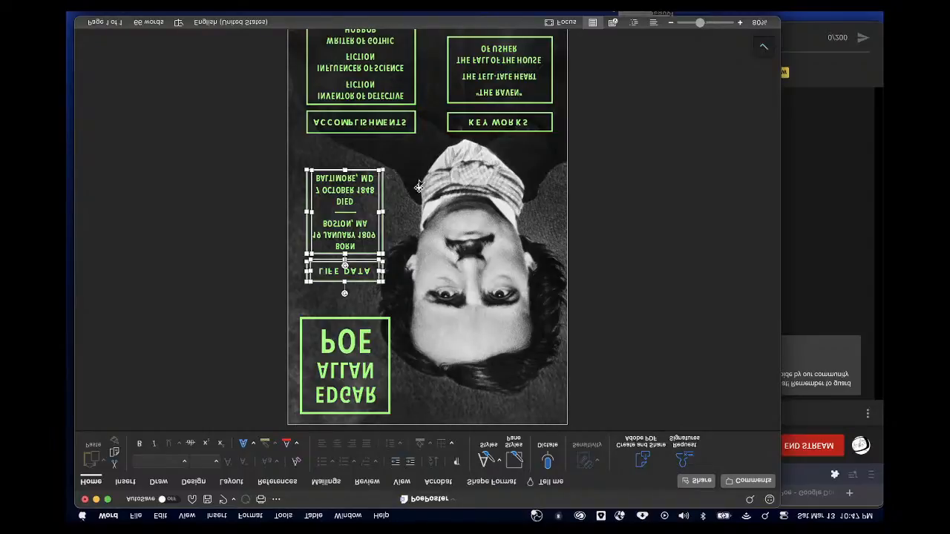
Step: Increase the outline width of the birth and death details box to 7.5 pt
{"action": "left_click", "coordinate": [308, 201]}
{"action": "right_click", "coordinate": [304, 201]}
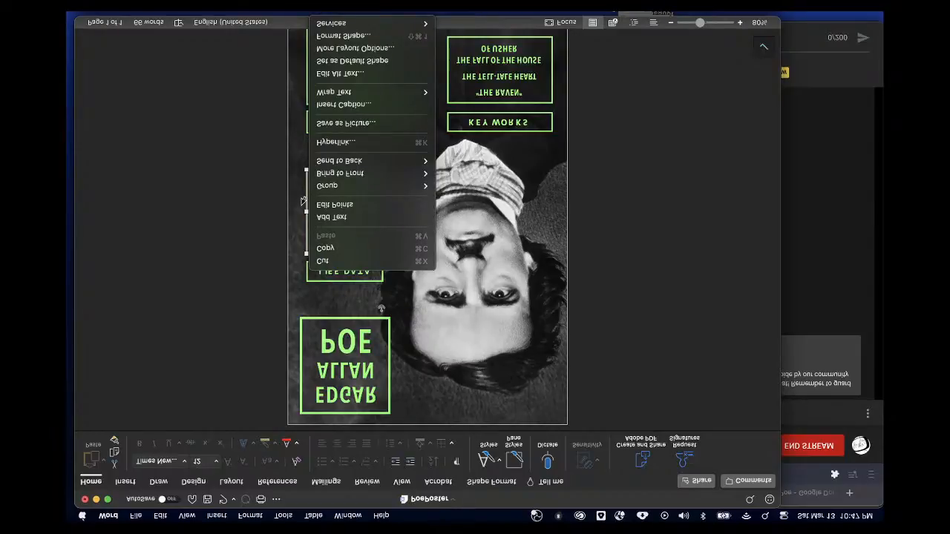
{"action": "left_click", "coordinate": [356, 35]}
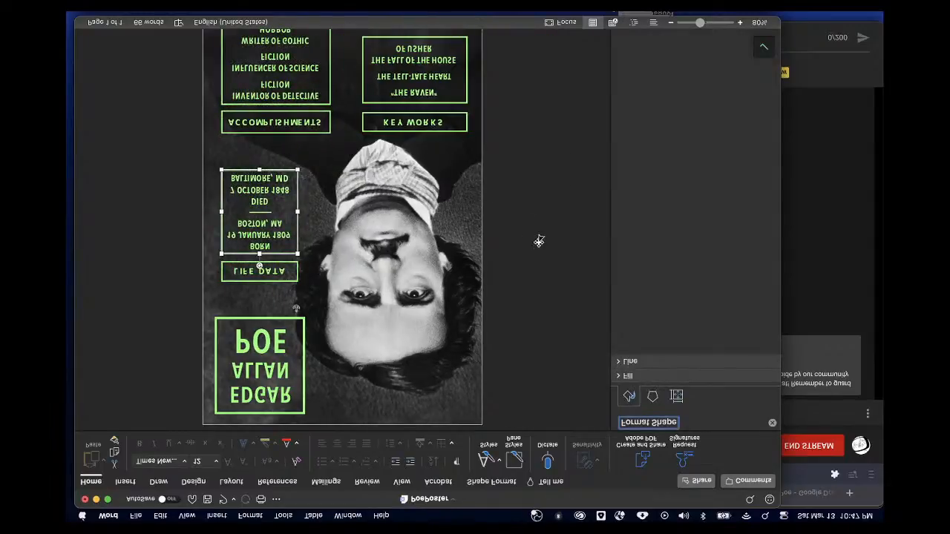
{"action": "left_click", "coordinate": [622, 360]}
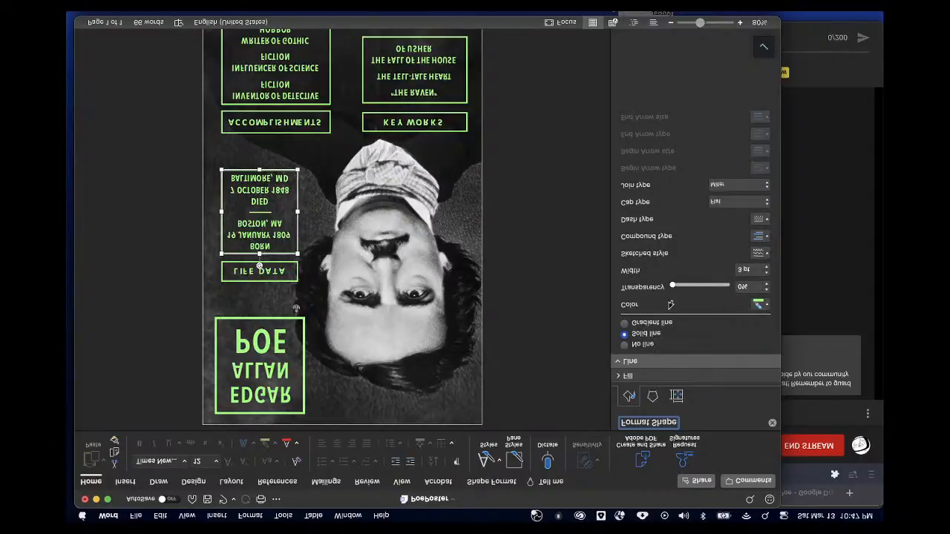
{"action": "left_click", "coordinate": [767, 267]}
{"action": "left_click", "coordinate": [767, 266]}
{"action": "left_click", "coordinate": [766, 266]}
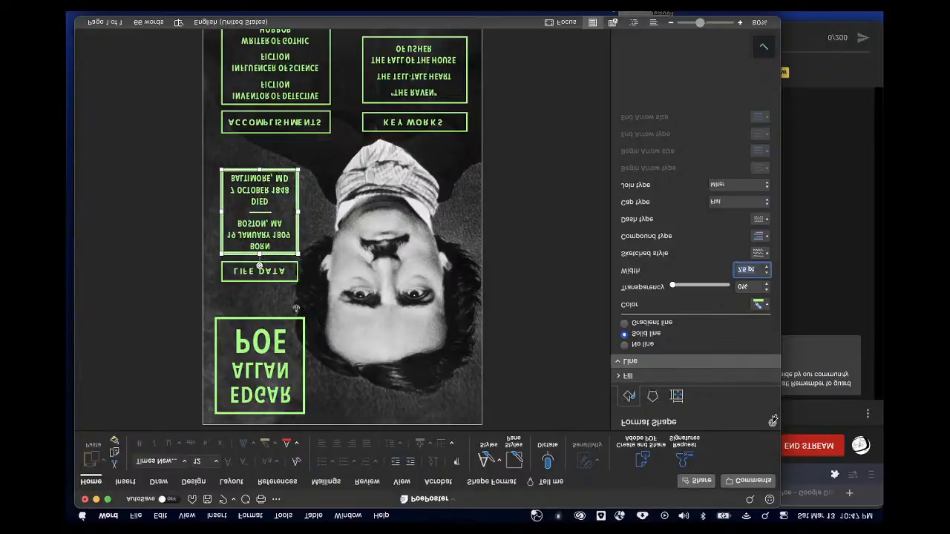
{"action": "left_click", "coordinate": [448, 294]}
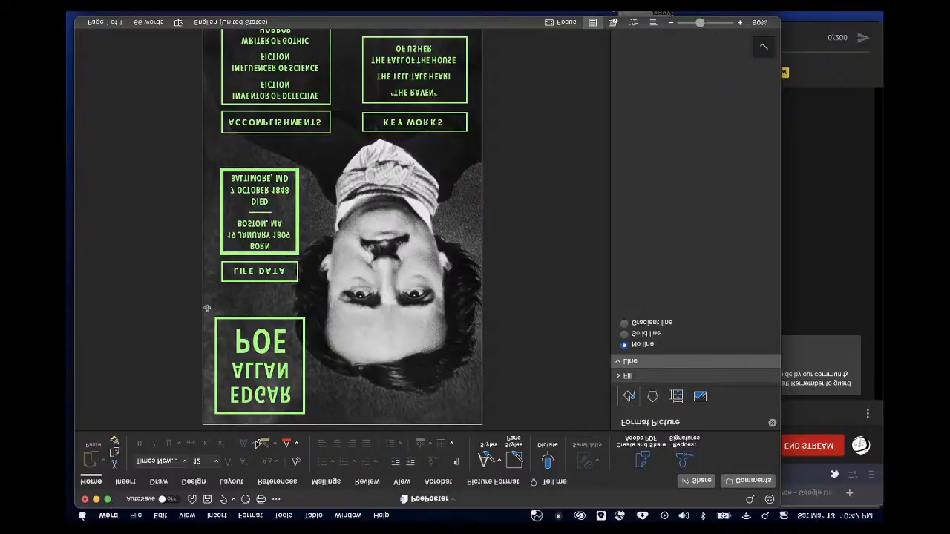
Step: Minimize the poster window, switch to the PoePoe document in Google Docs in the browser, and view its text and images
{"action": "left_click", "coordinate": [125, 482]}
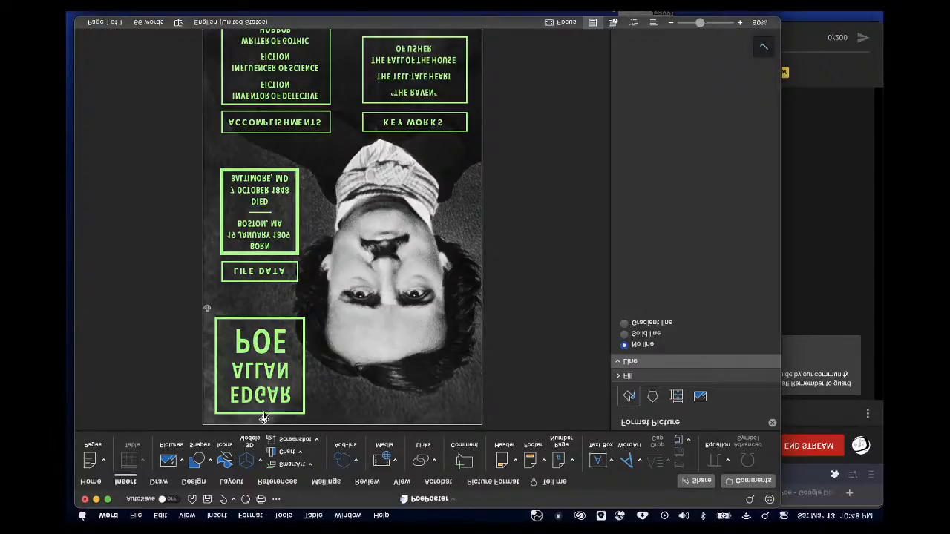
{"action": "key", "text": "super+m"}
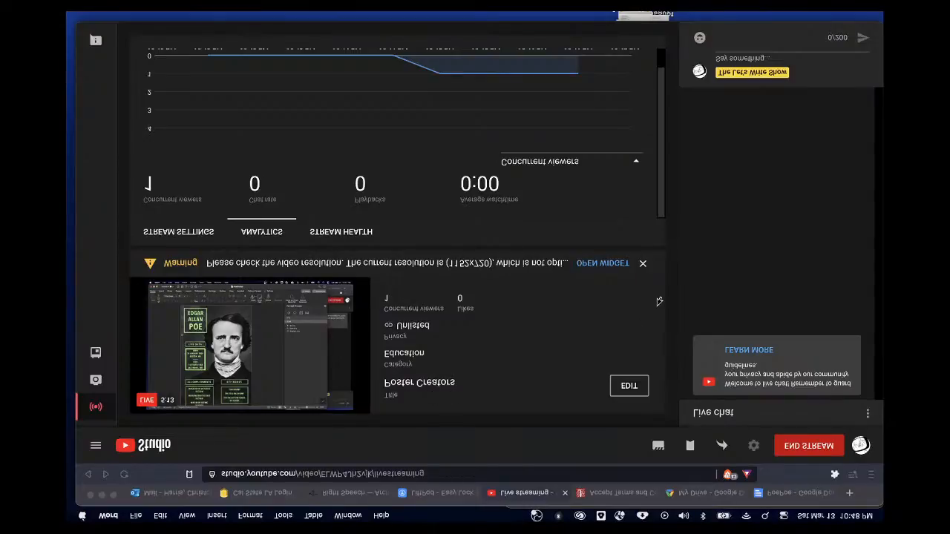
{"action": "left_click", "coordinate": [797, 493]}
{"action": "scroll", "coordinate": [607, 236], "scroll_direction": "down", "scroll_amount": 5}
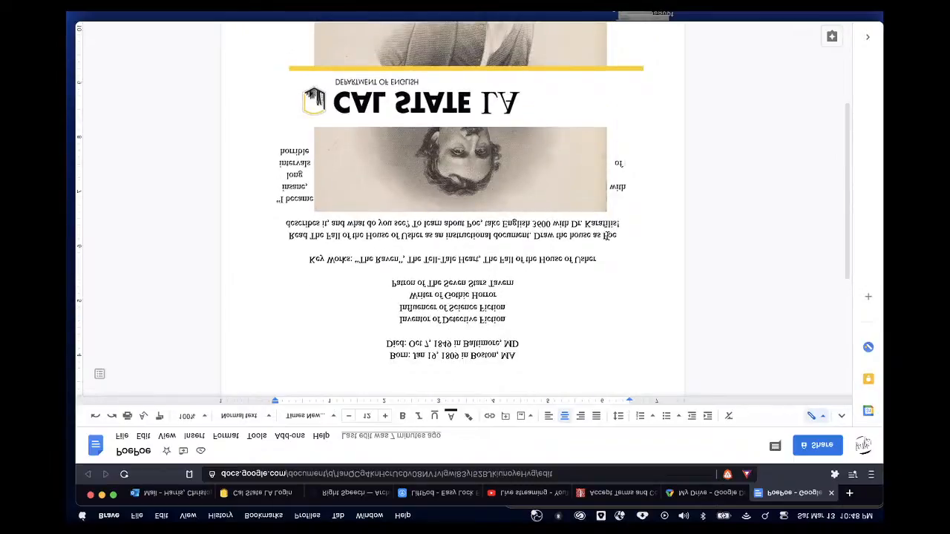
{"action": "scroll", "coordinate": [607, 236], "scroll_direction": "down", "scroll_amount": 1}
{"action": "scroll", "coordinate": [607, 236], "scroll_direction": "up", "scroll_amount": 1}
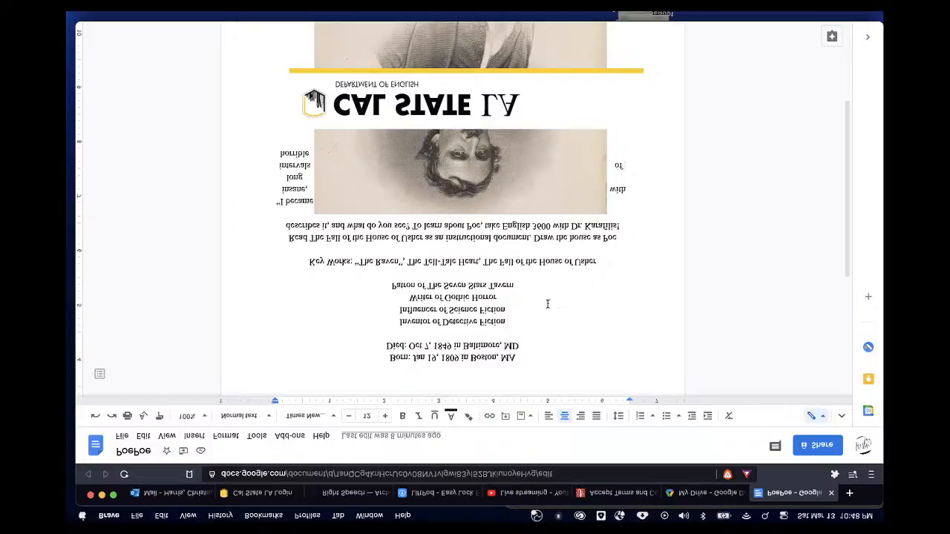
Step: Select the text from the birth line through the closing Eveleth letter quotation to review it, and clear the selection
{"action": "left_click", "coordinate": [386, 360]}
{"action": "left_click_drag", "start_coordinate": [386, 360], "coordinate": [629, 134]}
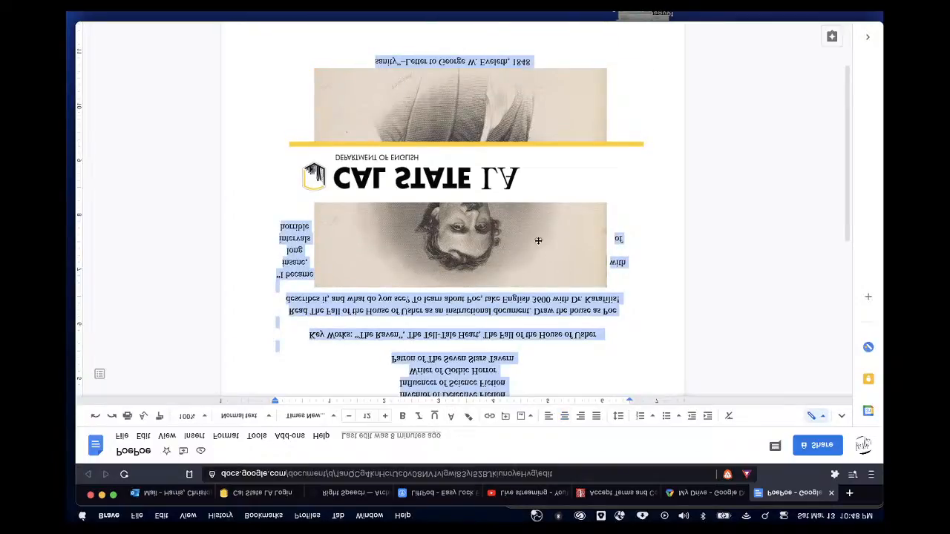
{"action": "scroll", "coordinate": [538, 240], "scroll_direction": "up", "scroll_amount": 1}
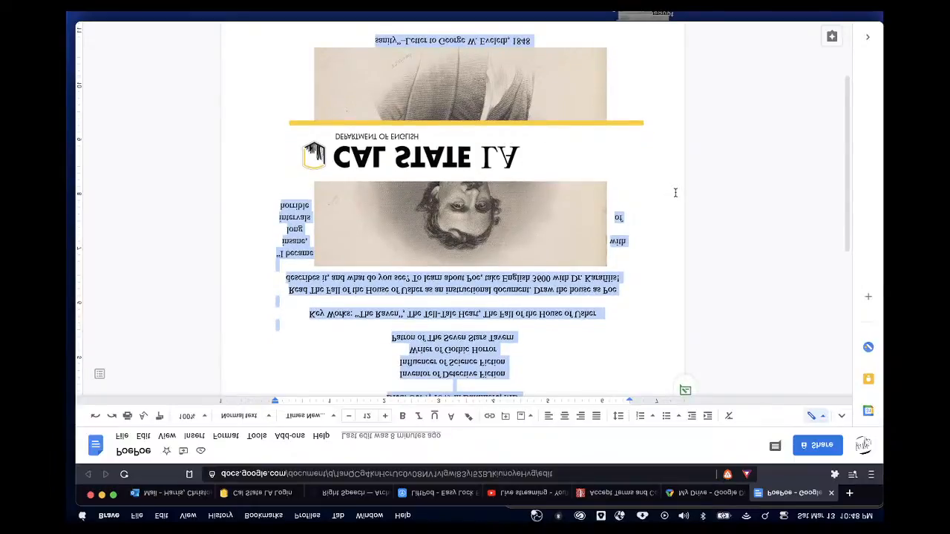
{"action": "scroll", "coordinate": [675, 193], "scroll_direction": "up", "scroll_amount": 1}
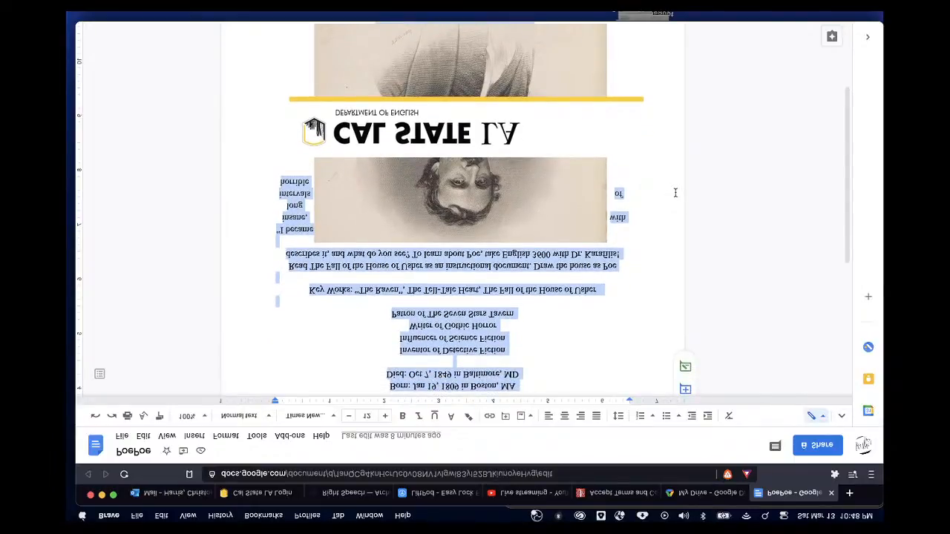
{"action": "scroll", "coordinate": [675, 193], "scroll_direction": "up", "scroll_amount": 1}
{"action": "left_click", "coordinate": [664, 203]}
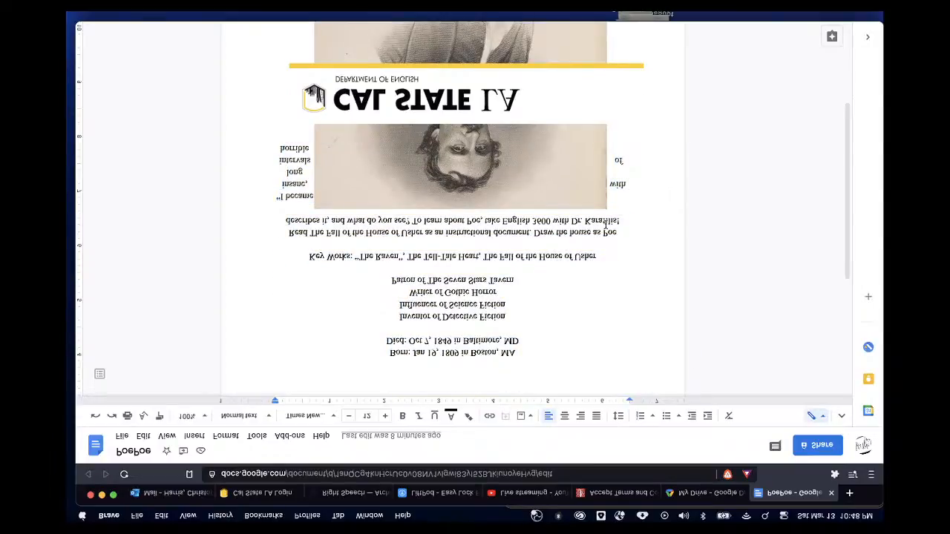
Step: Move the Poe portrait image up to the beginning of the page, above the biographical text
{"action": "scroll", "coordinate": [497, 124], "scroll_direction": "down", "scroll_amount": 1}
{"action": "left_click", "coordinate": [497, 124]}
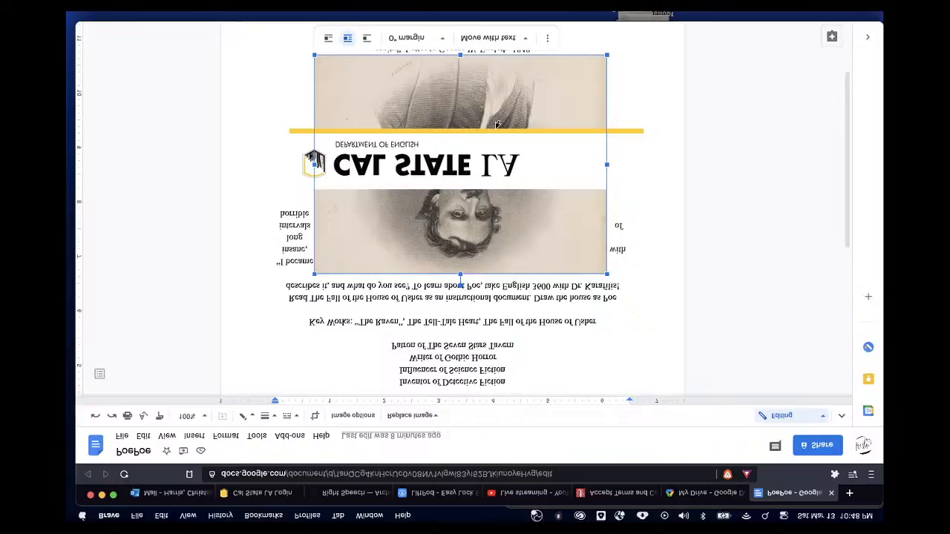
{"action": "scroll", "coordinate": [497, 124], "scroll_direction": "up", "scroll_amount": 3}
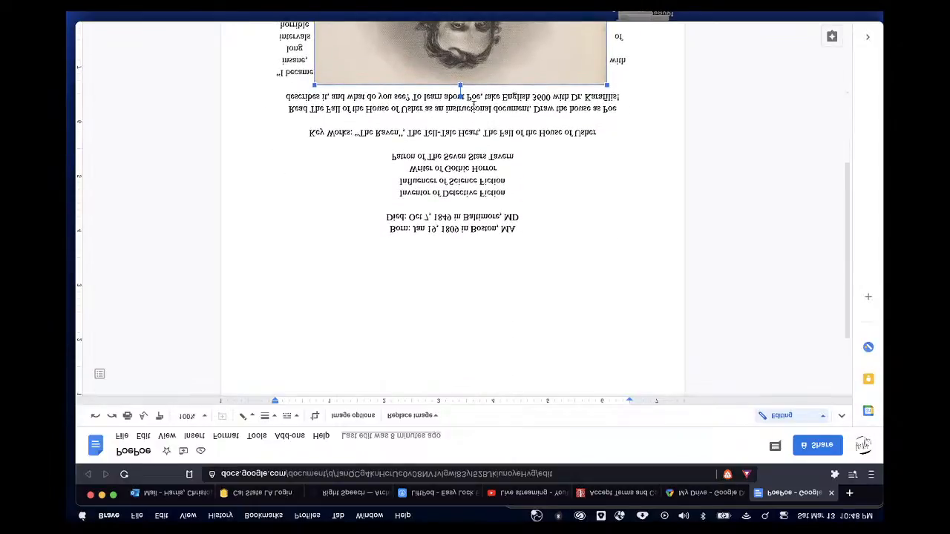
{"action": "left_click_drag", "start_coordinate": [462, 48], "coordinate": [449, 88]}
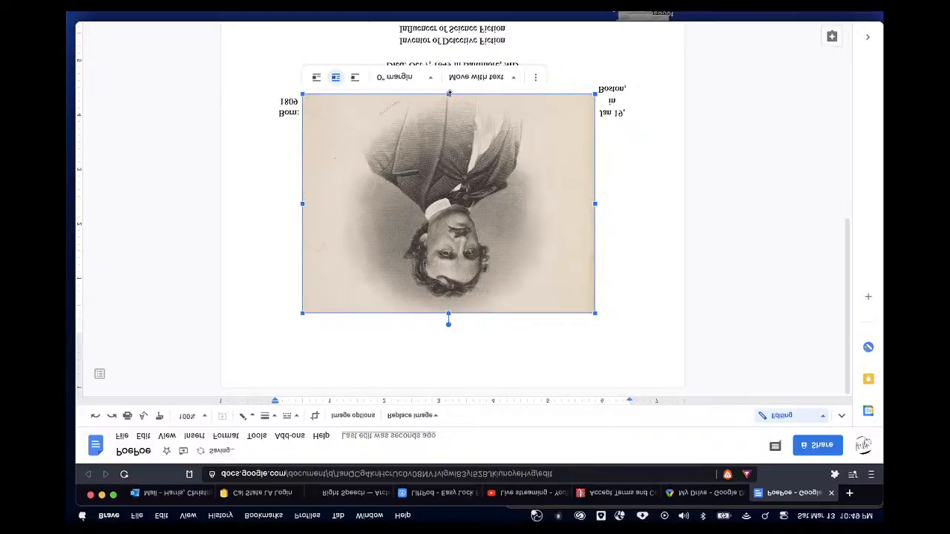
Step: Add blank lines beside the portrait to push the biographical text below the image
{"action": "left_click", "coordinate": [640, 178]}
{"action": "key", "text": "Return"}
{"action": "key", "text": "Return"}
{"action": "key", "text": "Return"}
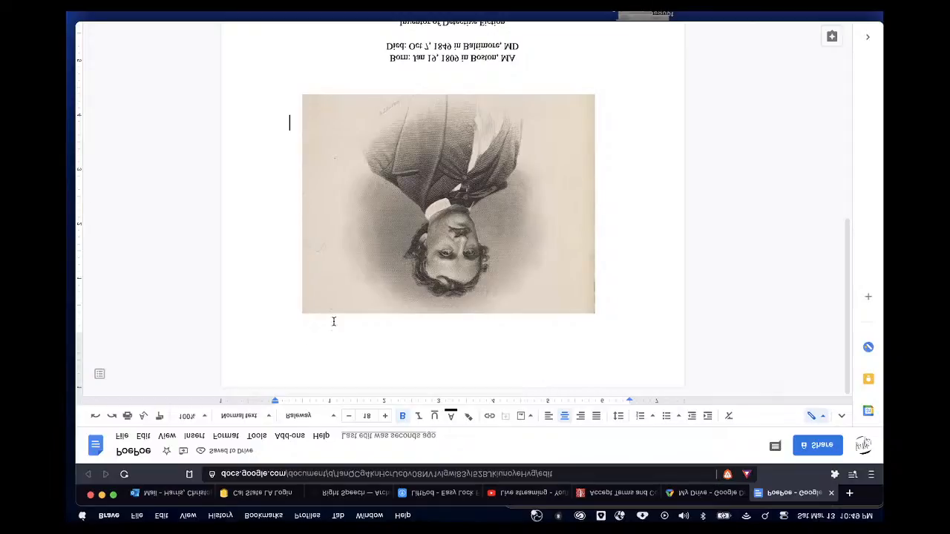
Step: Start a new drawing in the document and add a text box about 3.75 inches wide containing "POE"
{"action": "left_click", "coordinate": [195, 435]}
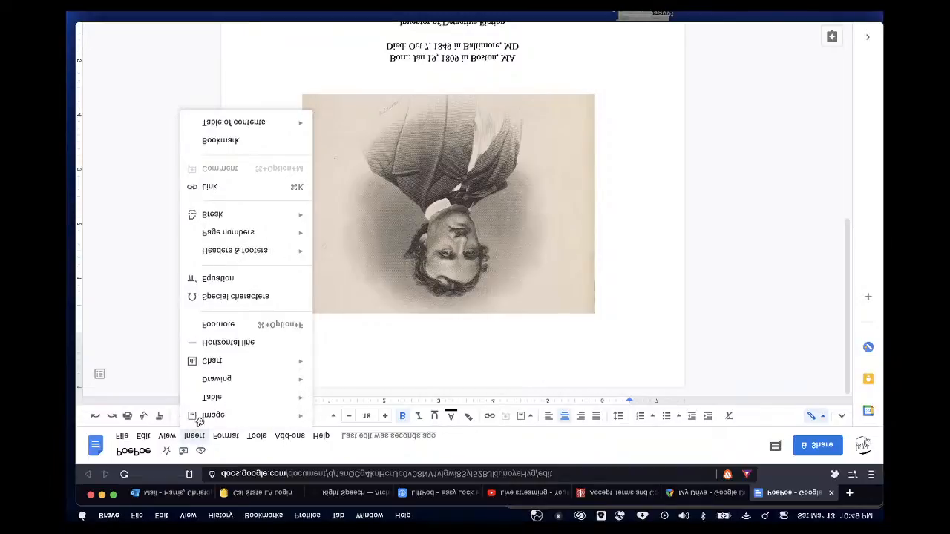
{"action": "mouse_move", "coordinate": [224, 378]}
{"action": "left_click", "coordinate": [336, 370]}
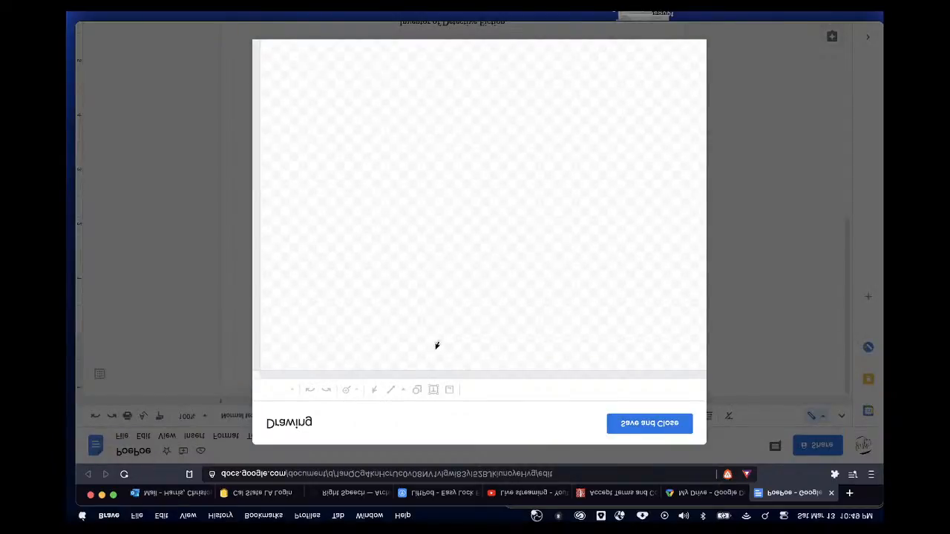
{"action": "left_click", "coordinate": [435, 386]}
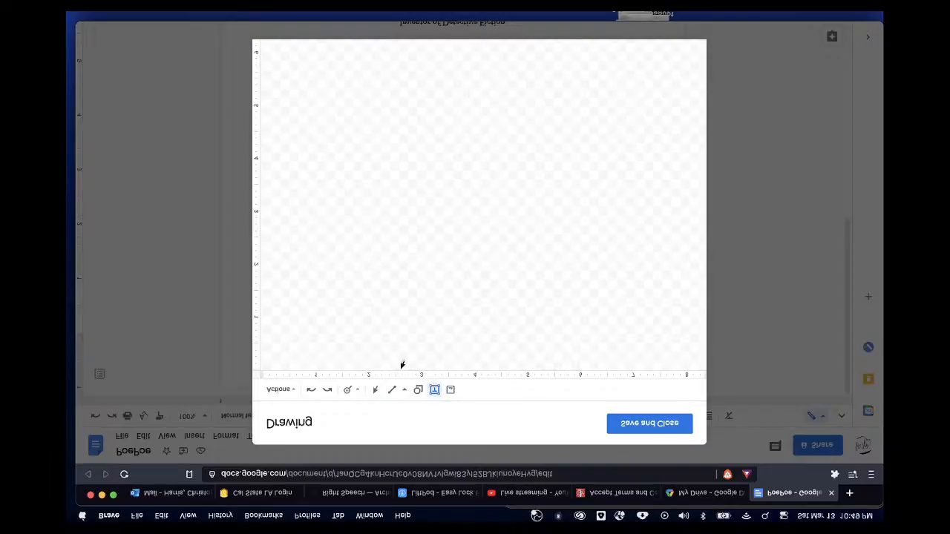
{"action": "left_click_drag", "start_coordinate": [347, 306], "coordinate": [483, 222]}
{"action": "type", "text": "PoE"}
{"action": "double_click", "coordinate": [302, 313]}
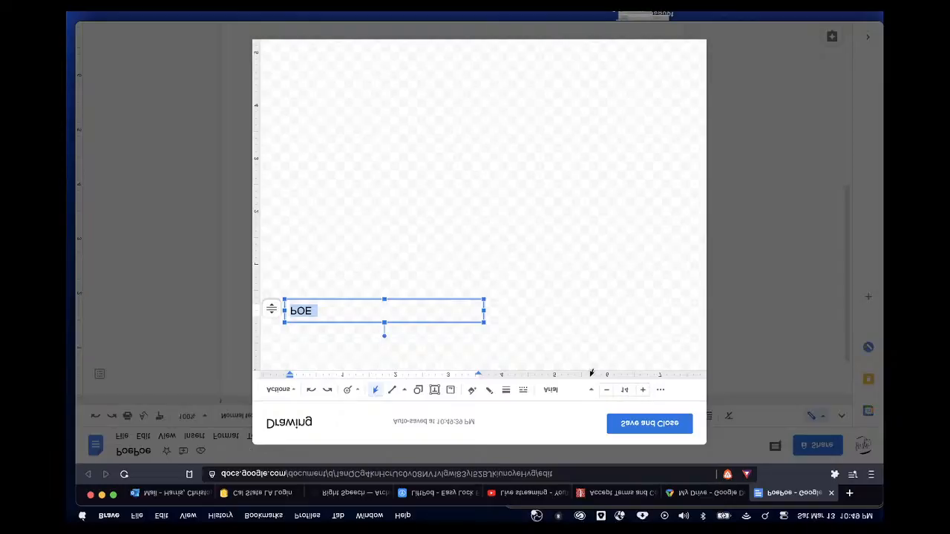
Step: Format the "POE" text as 46 pt bold Raleway, and save the drawing into the document
{"action": "left_click", "coordinate": [624, 390]}
{"action": "type", "text": "48"}
{"action": "key", "text": "Return"}
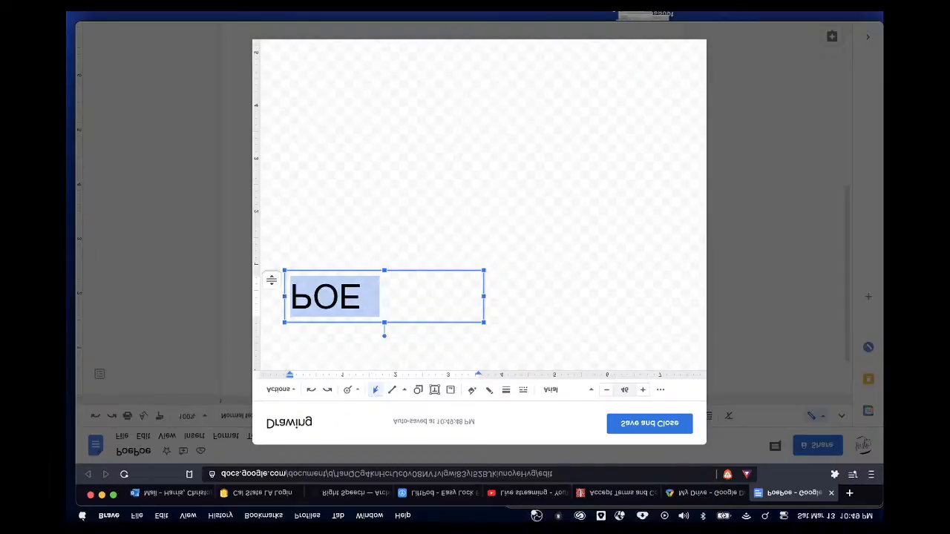
{"action": "left_click", "coordinate": [590, 386]}
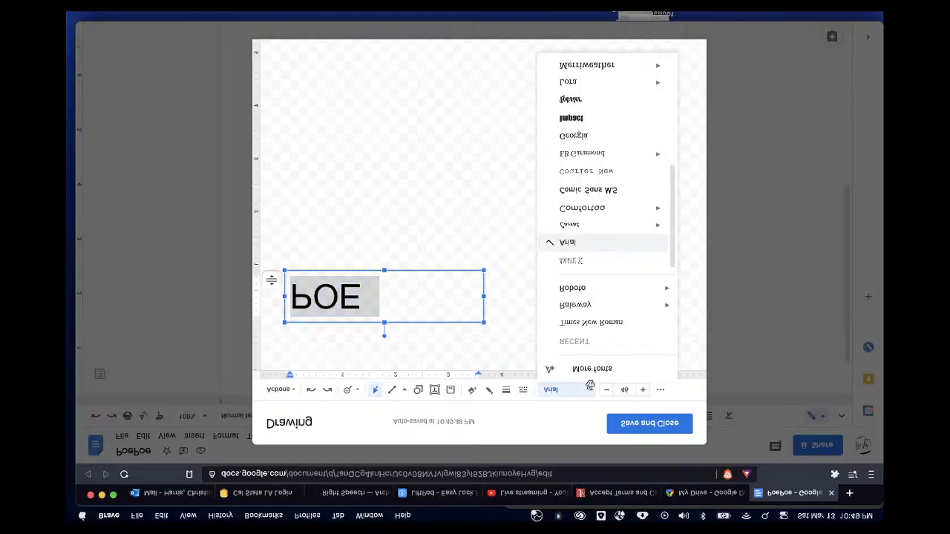
{"action": "left_click", "coordinate": [582, 304]}
{"action": "left_click", "coordinate": [660, 389]}
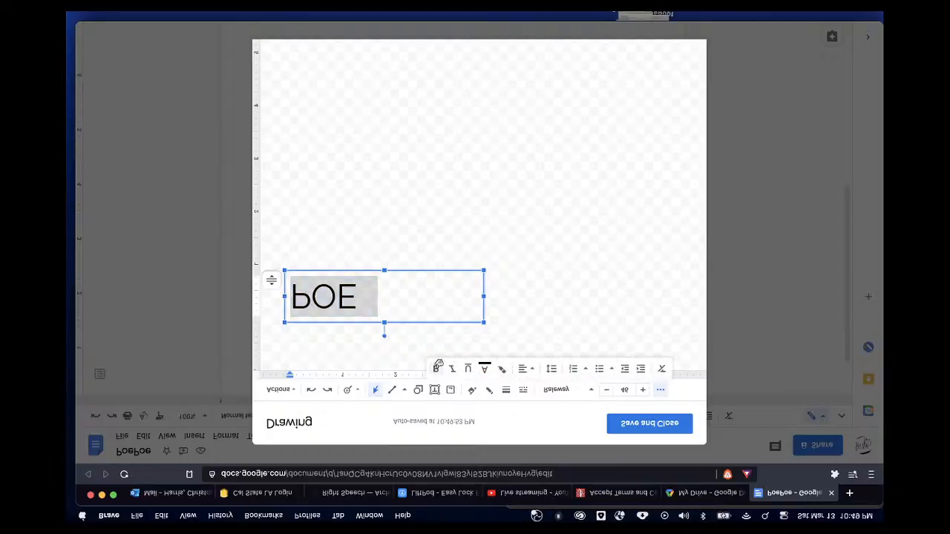
{"action": "left_click", "coordinate": [436, 368]}
{"action": "left_click", "coordinate": [569, 256]}
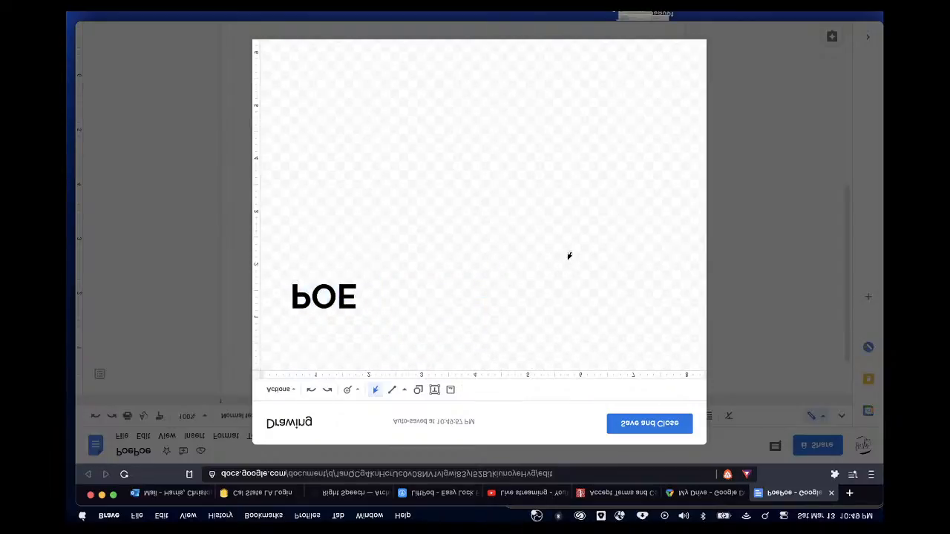
{"action": "left_click", "coordinate": [632, 416]}
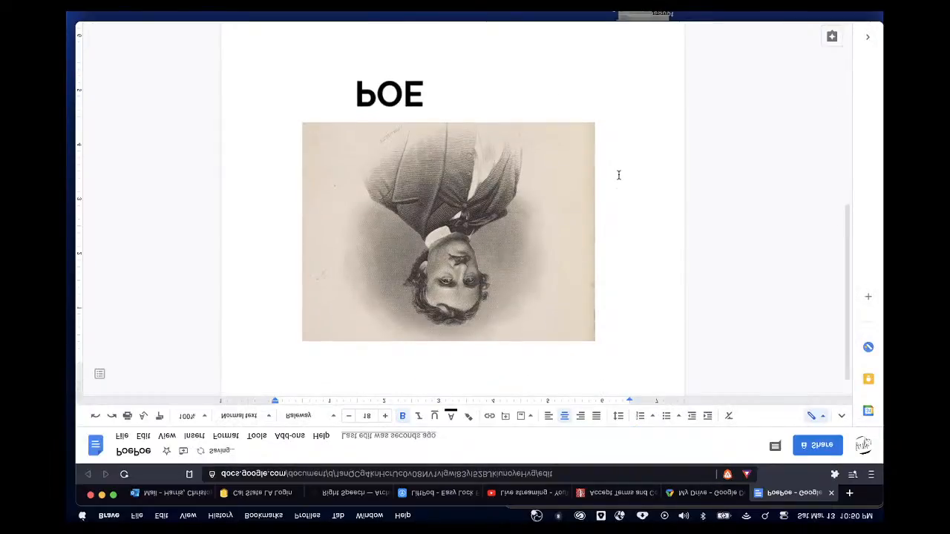
Step: Move the POE title drawing from below the portrait to above it
{"action": "left_click", "coordinate": [399, 89]}
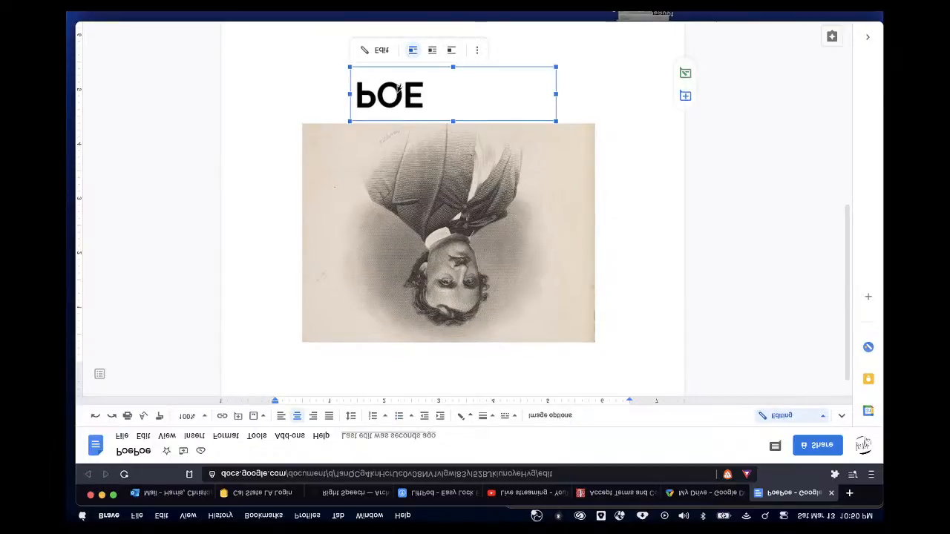
{"action": "mouse_move", "coordinate": [399, 95]}
{"action": "left_mouse_down"}
{"action": "mouse_move", "coordinate": [335, 373]}
{"action": "mouse_move", "coordinate": [452, 334]}
{"action": "left_mouse_up"}
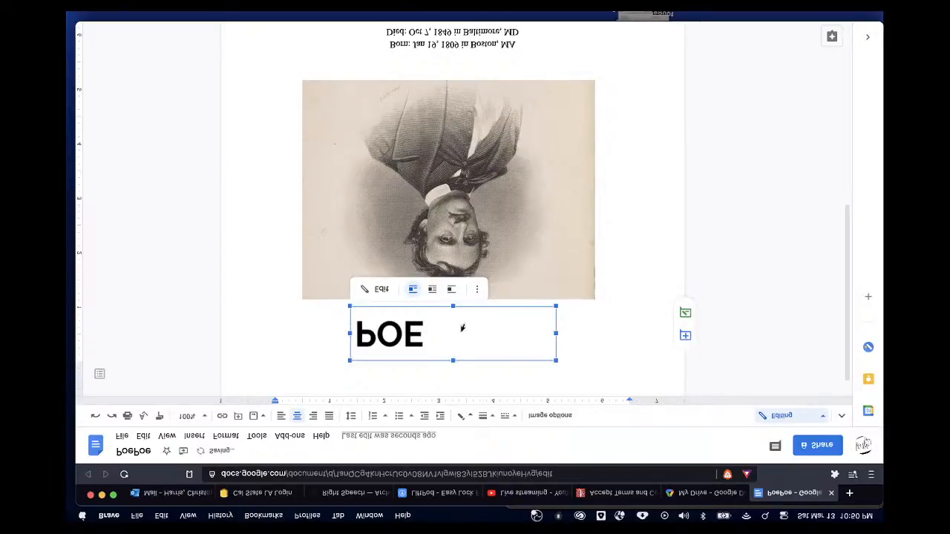
{"action": "left_click", "coordinate": [575, 309]}
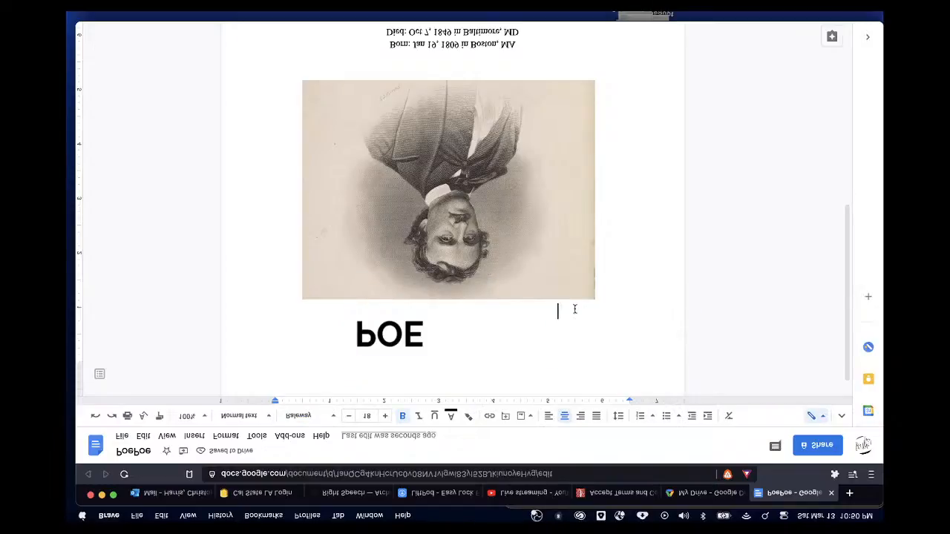
Step: Try wrapping text around the POE title drawing, and return it to in-line placement
{"action": "left_click", "coordinate": [414, 320]}
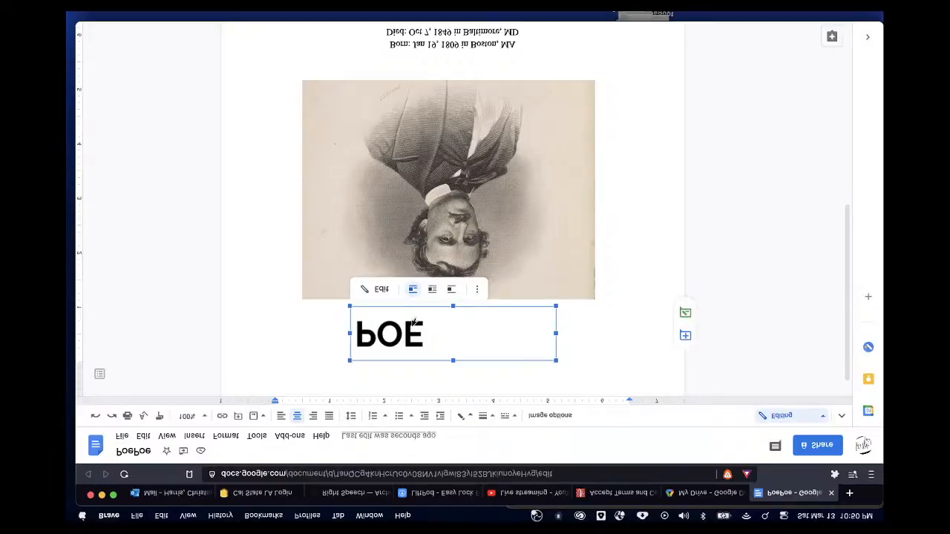
{"action": "key", "text": "Escape"}
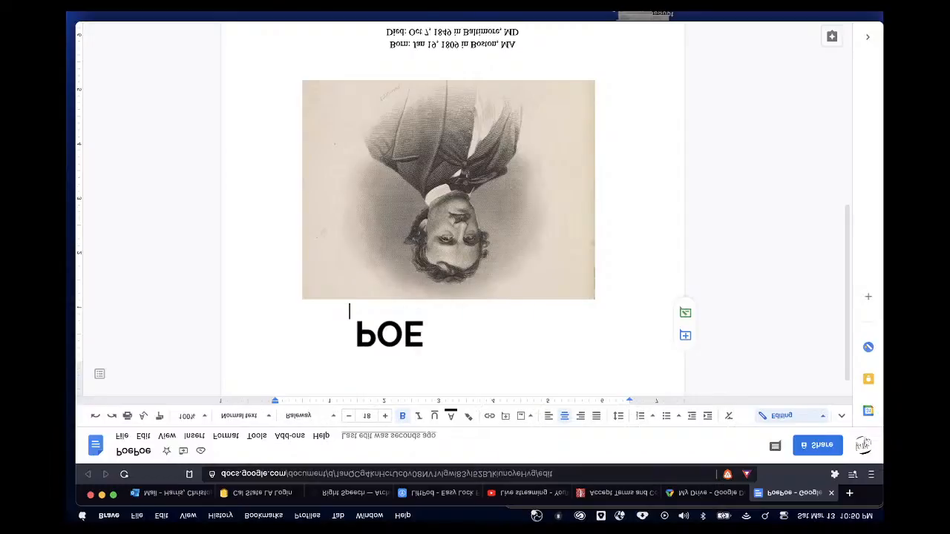
{"action": "left_click", "coordinate": [445, 312]}
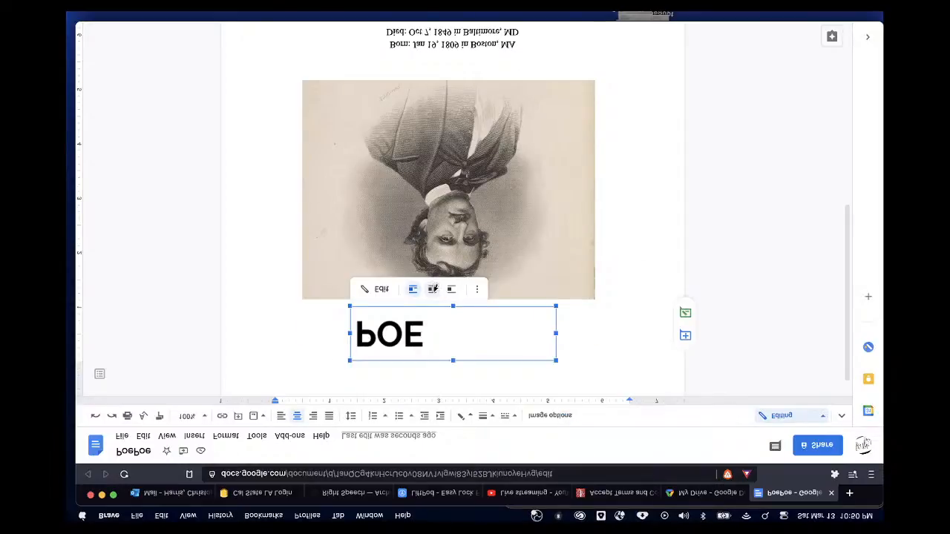
{"action": "left_click", "coordinate": [433, 288]}
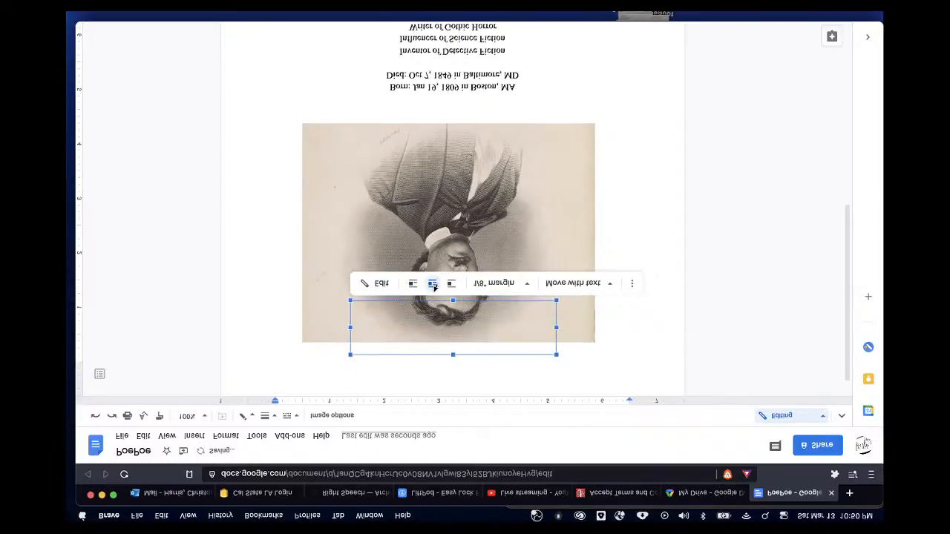
{"action": "left_click", "coordinate": [413, 283]}
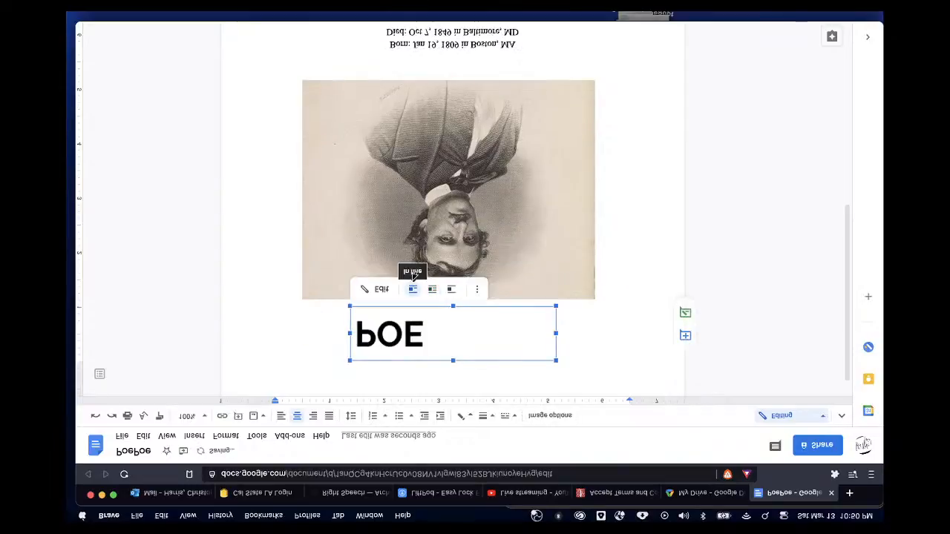
Step: Set the POE title drawing to Wrap text and fix its position on the page in the full image options
{"action": "left_click", "coordinate": [477, 284]}
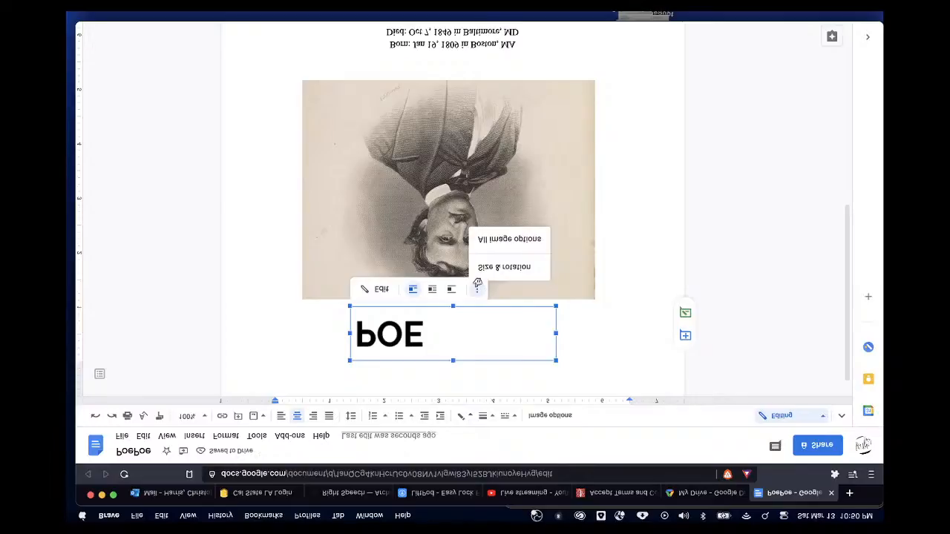
{"action": "left_click", "coordinate": [500, 237]}
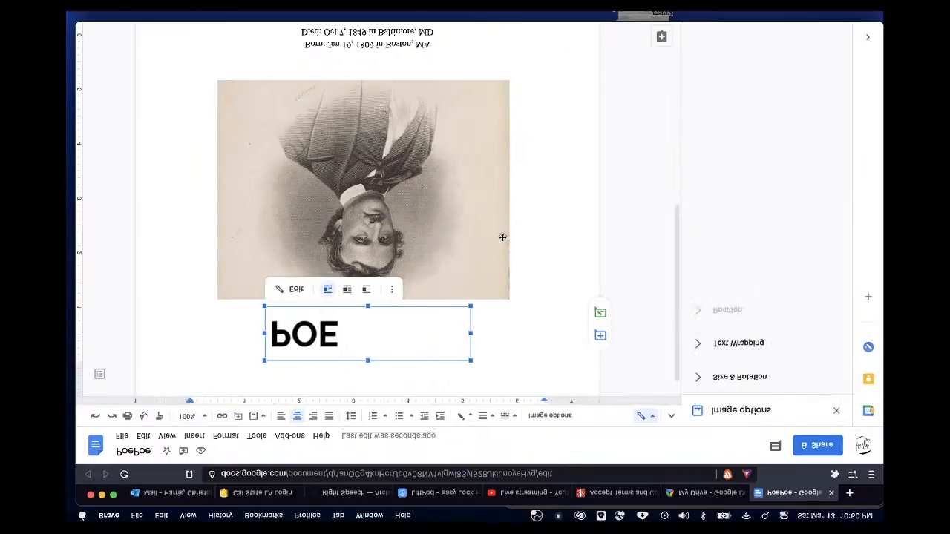
{"action": "left_click", "coordinate": [702, 343]}
{"action": "left_click", "coordinate": [755, 275]}
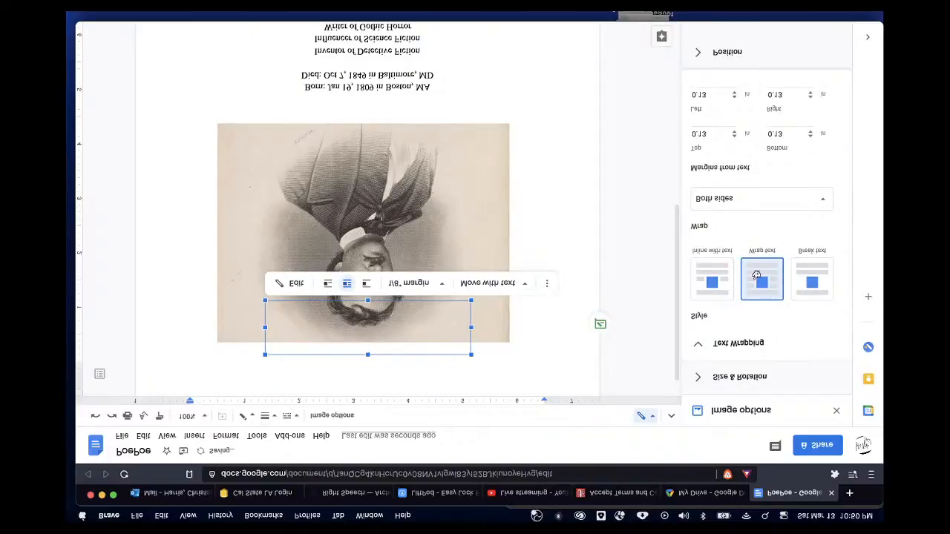
{"action": "left_click", "coordinate": [700, 341]}
{"action": "left_click", "coordinate": [696, 309]}
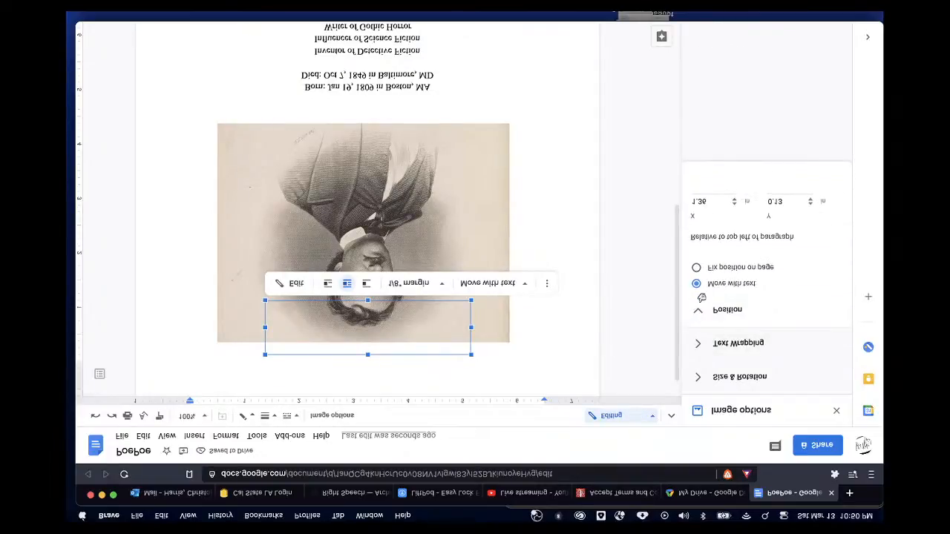
{"action": "left_click", "coordinate": [696, 266]}
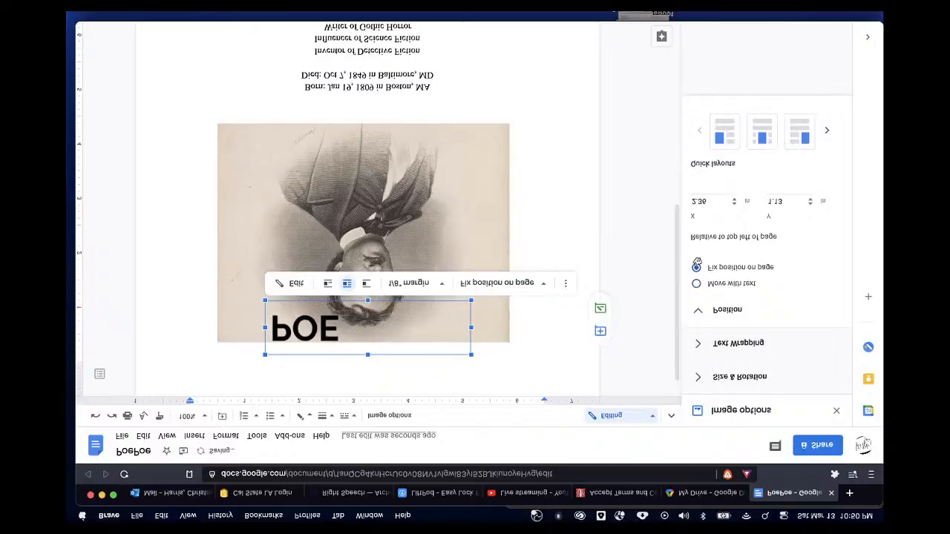
Step: Move the POE title off the portrait into the upper margin, about 1.49 inches across and 0.25 inches down the page
{"action": "scroll", "coordinate": [542, 299], "scroll_direction": "up", "scroll_amount": 1}
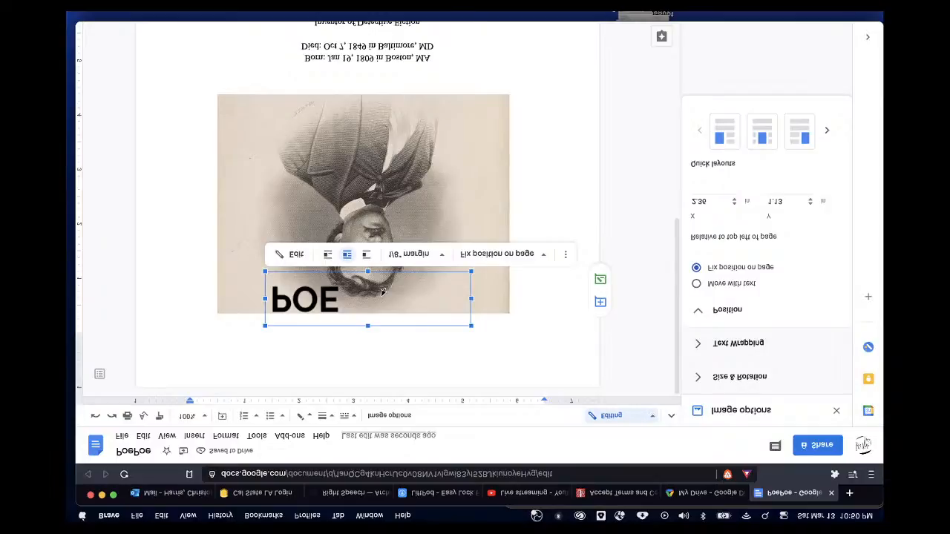
{"action": "left_click", "coordinate": [400, 333]}
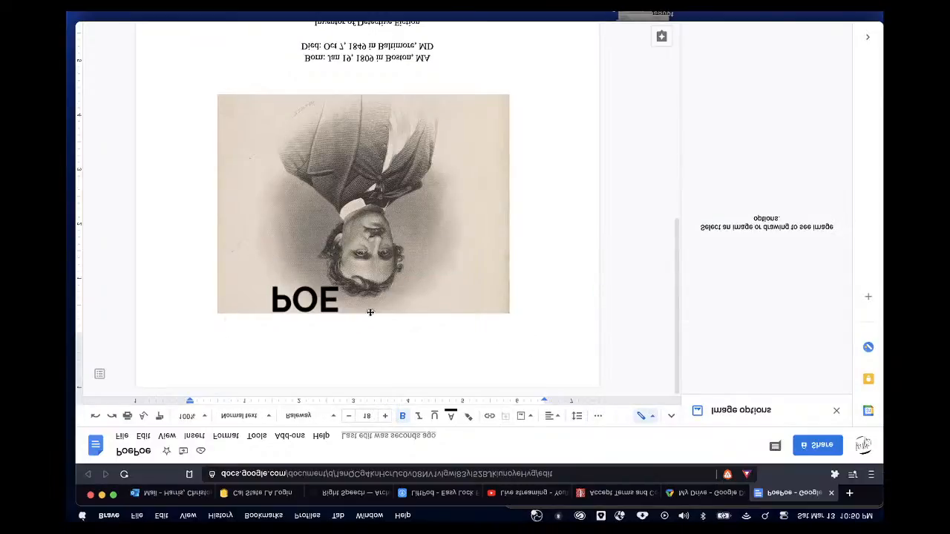
{"action": "left_click", "coordinate": [315, 304]}
{"action": "left_click_drag", "start_coordinate": [316, 304], "coordinate": [266, 360]}
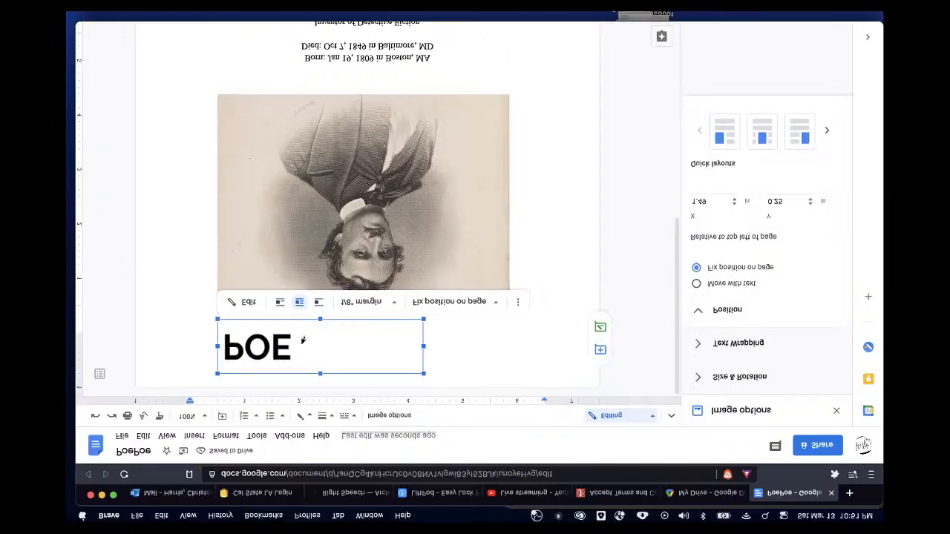
Step: Nudge the POE title horizontally to about 1.4 inches from the page edge, aligning its letters with the portrait's left edge
{"action": "key", "text": "Left"}
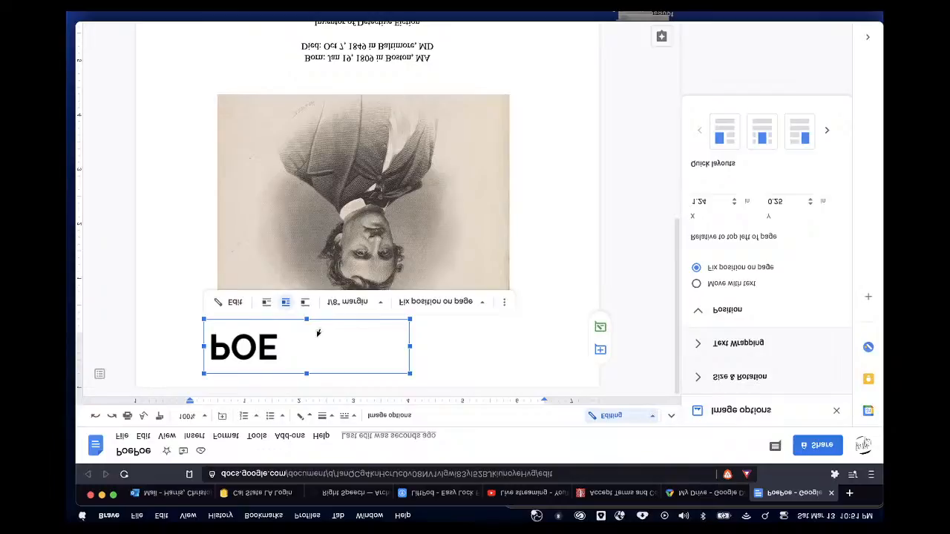
{"action": "key", "text": "shift+Right"}
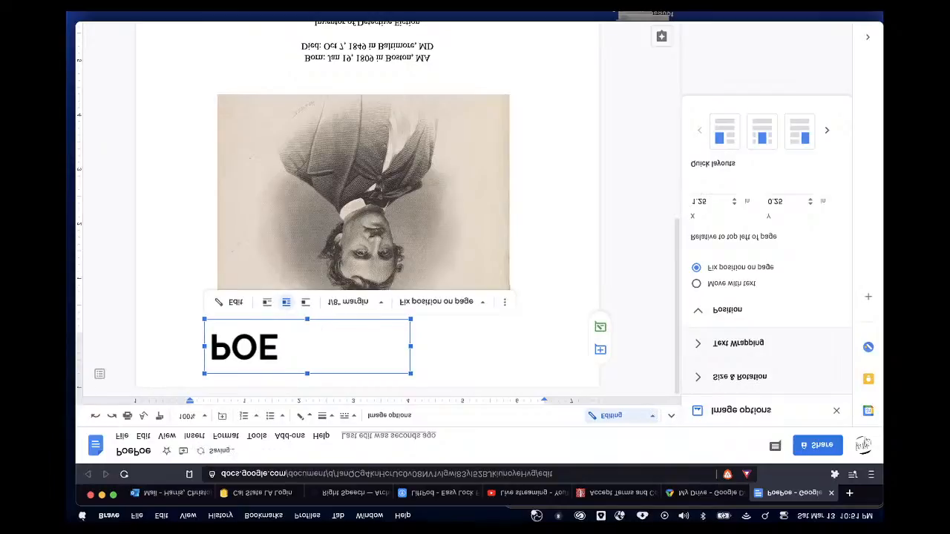
{"action": "key", "text": "shift+Right"}
{"action": "key", "text": "shift+Right"}
{"action": "key", "text": "shift+Right"}
{"action": "key", "text": "shift+Right"}
{"action": "key", "text": "shift+Right"}
{"action": "key", "text": "shift+Right"}
{"action": "key", "text": "shift+Right"}
{"action": "key", "text": "shift+Right"}
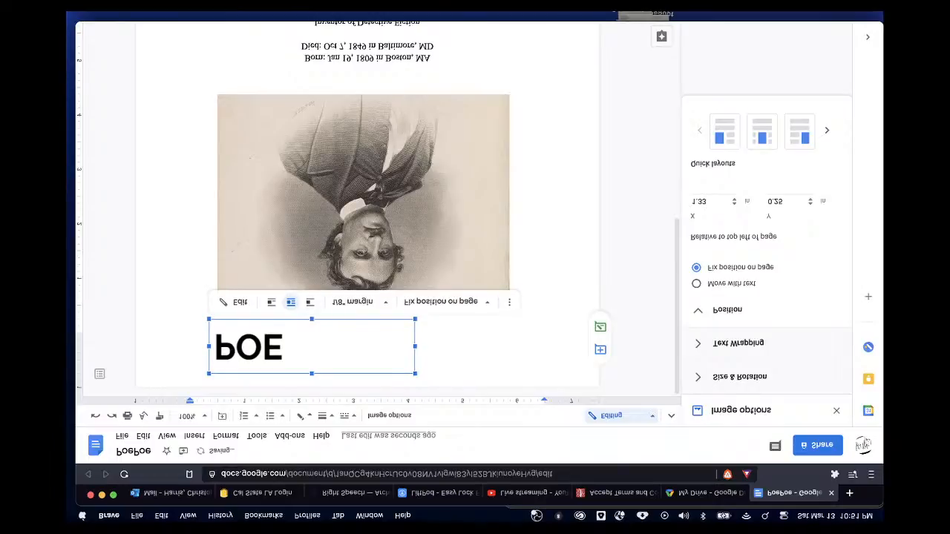
{"action": "key", "text": "Right"}
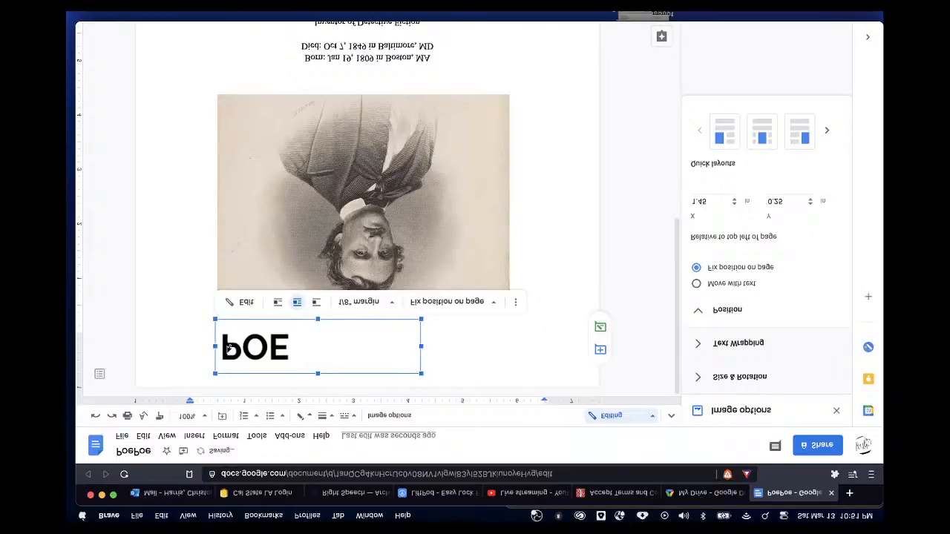
{"action": "left_click", "coordinate": [549, 216]}
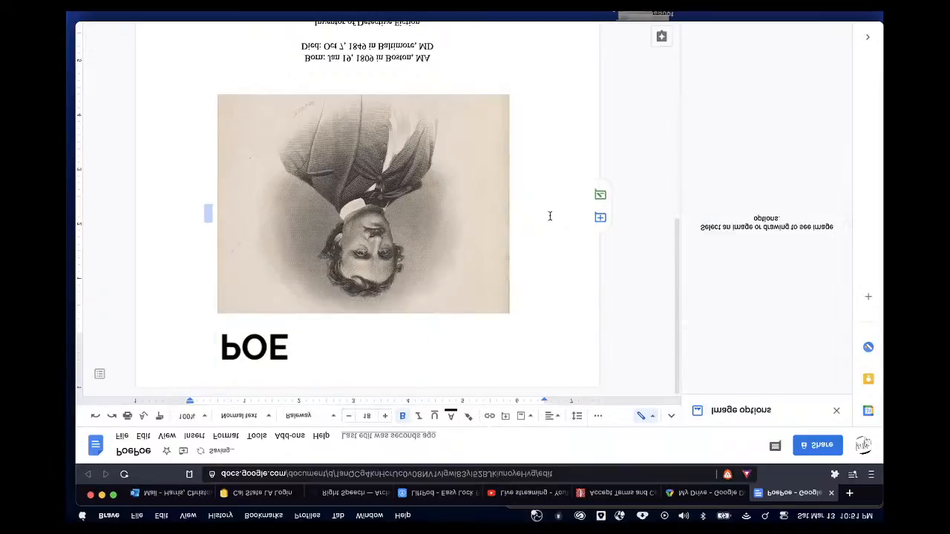
{"action": "left_click", "coordinate": [231, 345]}
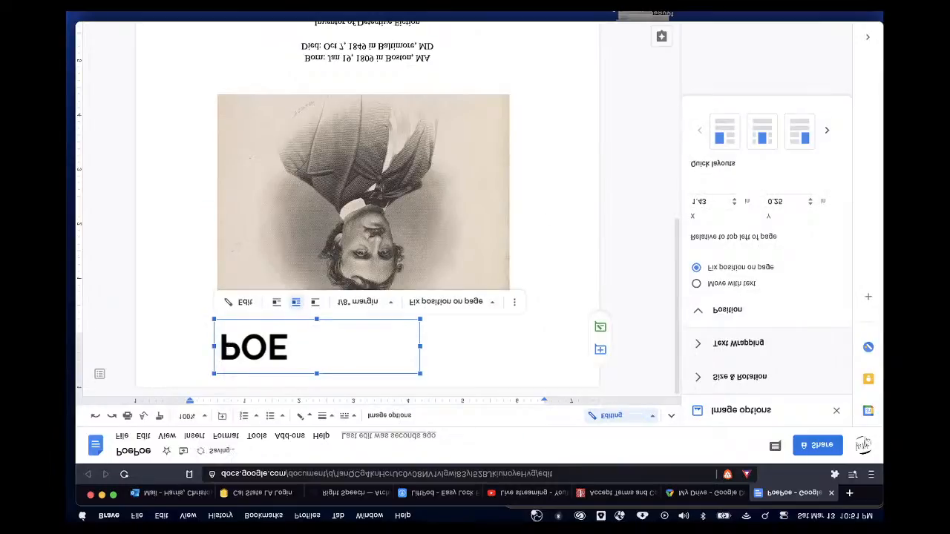
Step: Start another new drawing in the document and add a text box about 5.5 inches wide containing "Edgar Allan"
{"action": "left_click", "coordinate": [192, 230]}
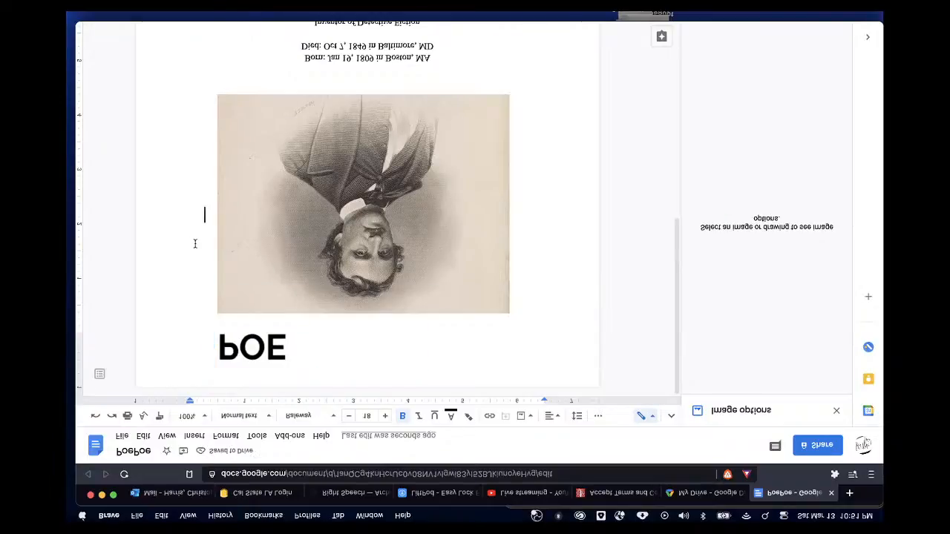
{"action": "left_click", "coordinate": [199, 434]}
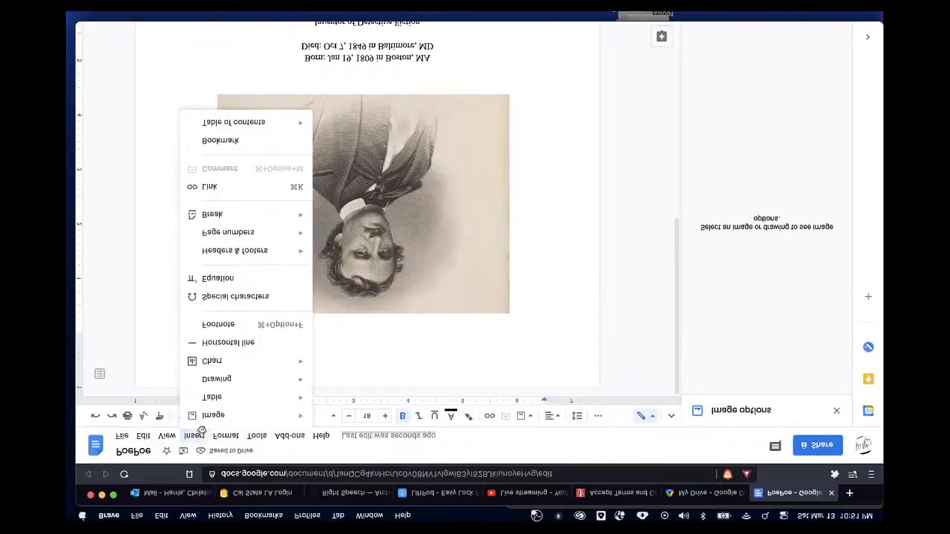
{"action": "mouse_move", "coordinate": [236, 379]}
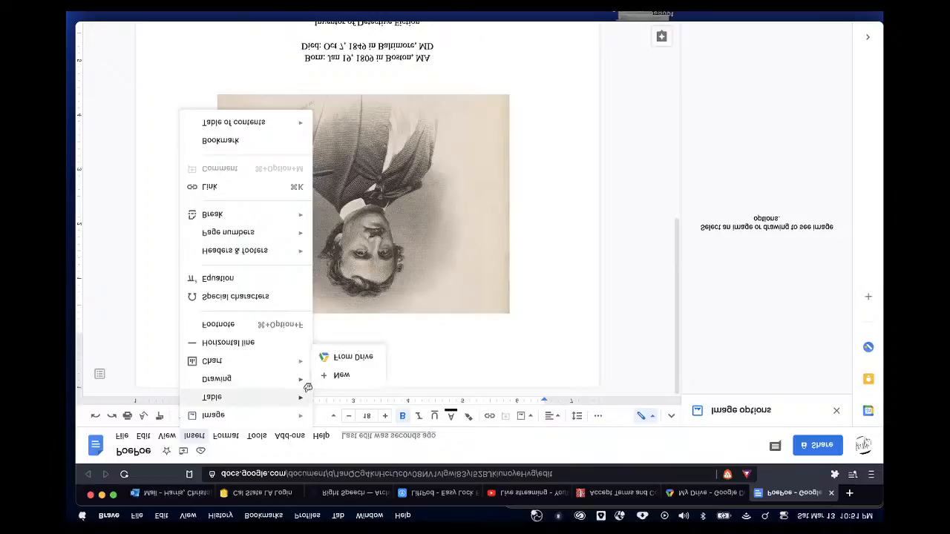
{"action": "left_click", "coordinate": [334, 375]}
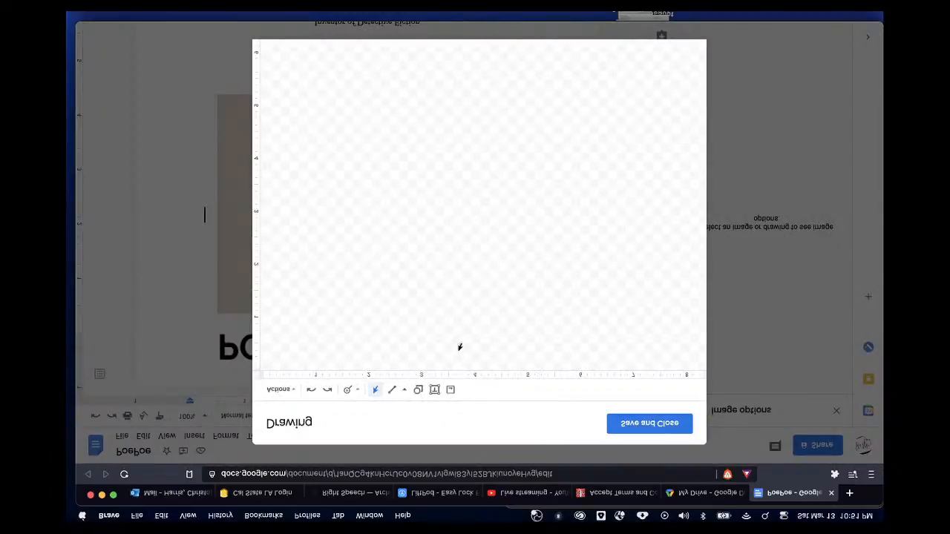
{"action": "left_click", "coordinate": [434, 390]}
{"action": "left_click_drag", "start_coordinate": [309, 278], "coordinate": [598, 196]}
{"action": "type", "text": "Eqge"}
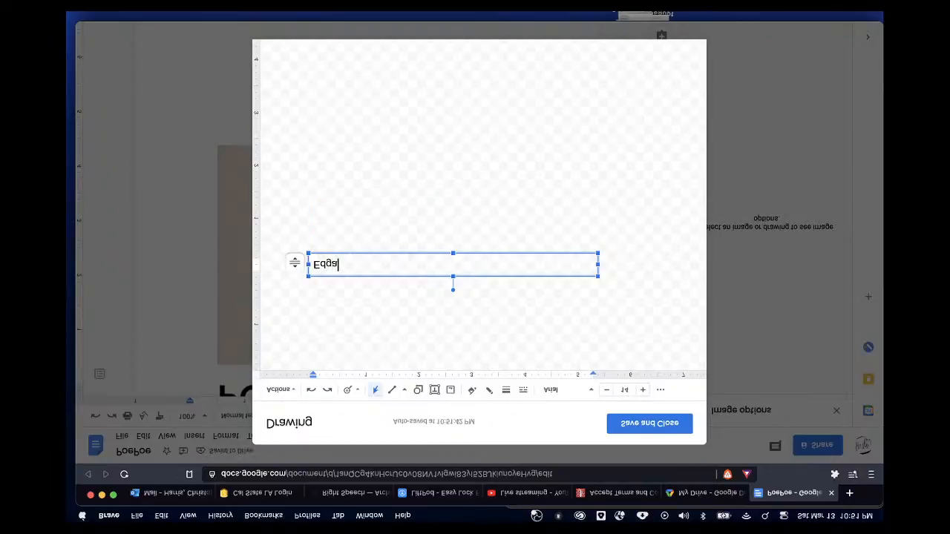
{"action": "type", "text": "r Allan"}
Step: Set the font size of the whole "Edgar Allan" text to 38
{"action": "double_click", "coordinate": [348, 265]}
{"action": "triple_click", "coordinate": [349, 265]}
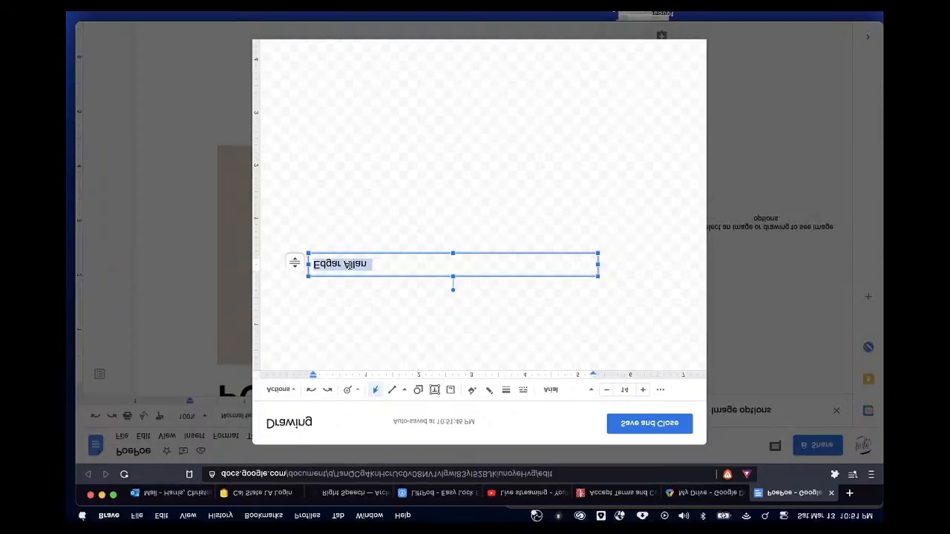
{"action": "left_click", "coordinate": [624, 389]}
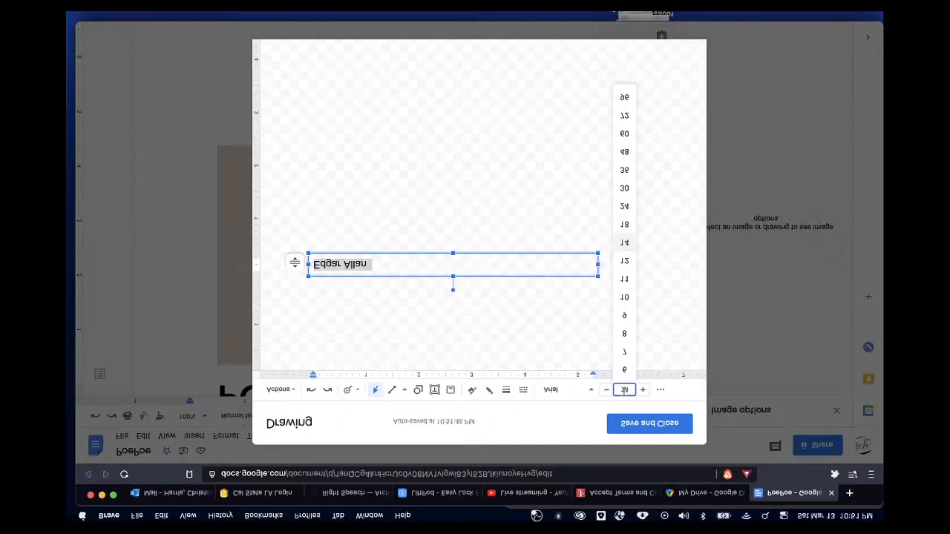
{"action": "type", "text": "38"}
{"action": "key", "text": "Return"}
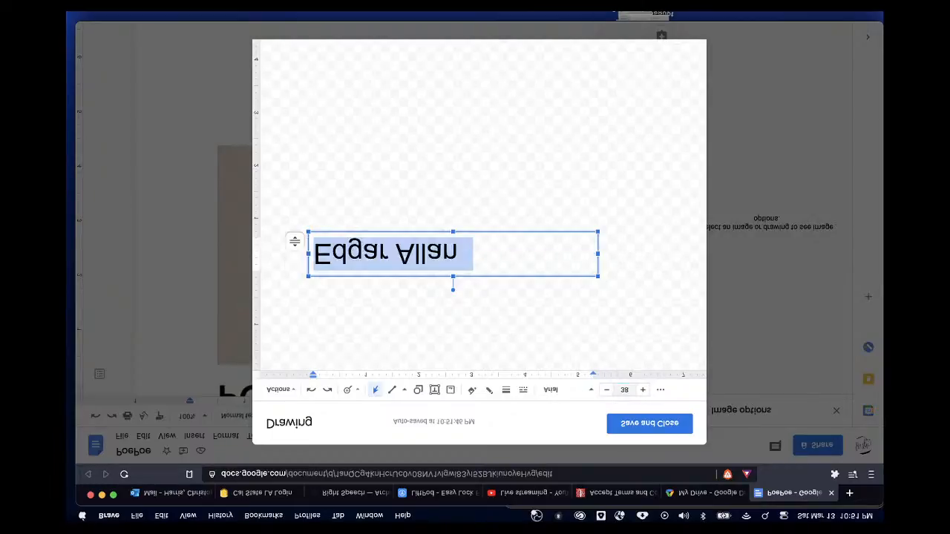
Step: Make the "Edgar Allan" text bold in the Raleway font and save the drawing into the document
{"action": "left_click", "coordinate": [660, 389]}
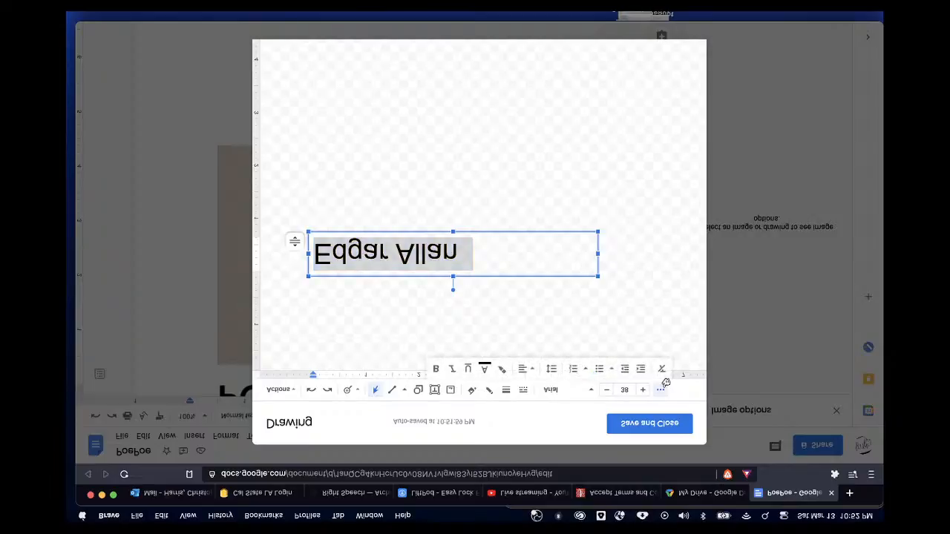
{"action": "left_click", "coordinate": [437, 367]}
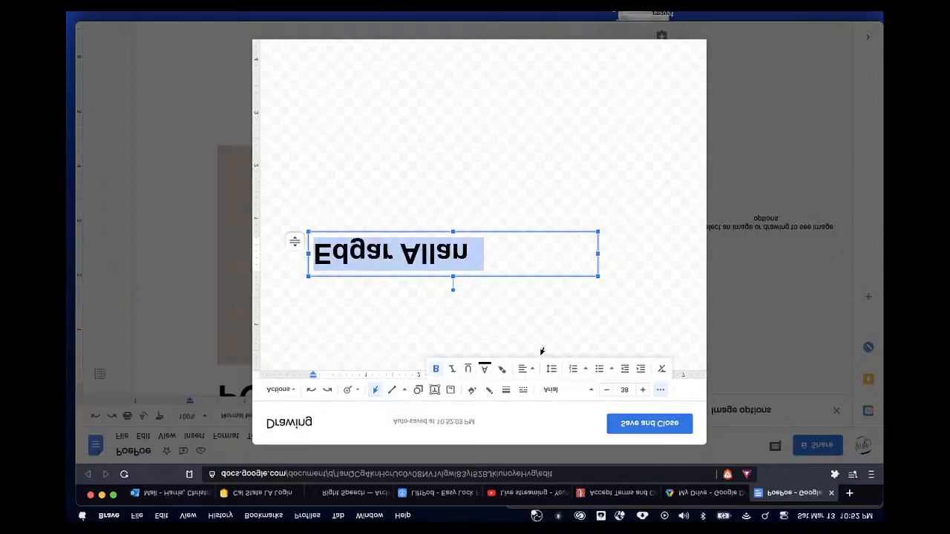
{"action": "left_click", "coordinate": [591, 388]}
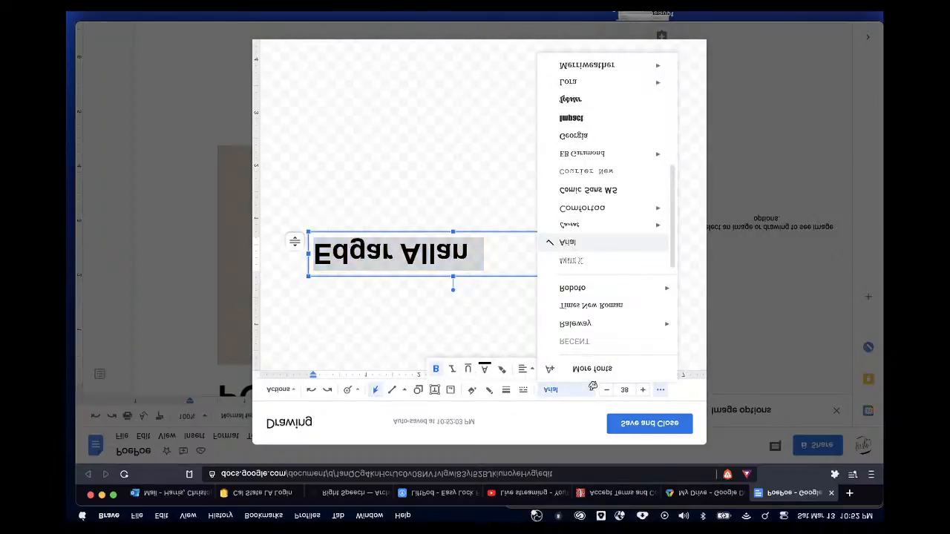
{"action": "key", "text": "Escape"}
{"action": "left_click", "coordinate": [601, 298]}
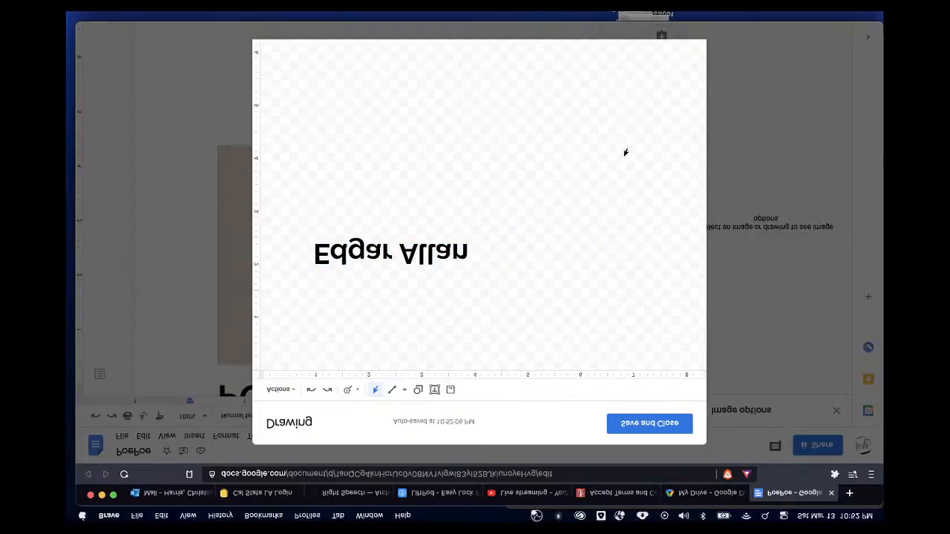
{"action": "left_click", "coordinate": [647, 422]}
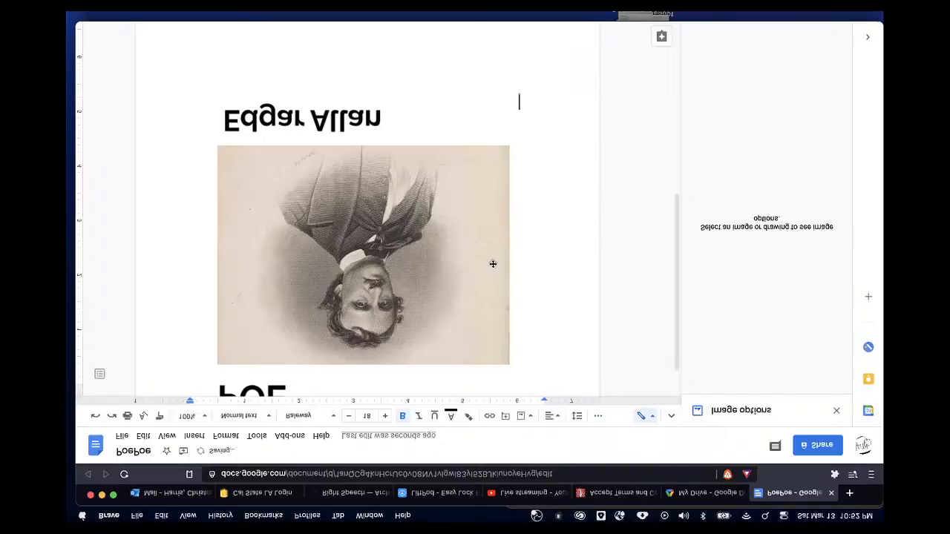
Step: Move the POE title down to 0.43 inches from the top of the page, closer to the portrait
{"action": "left_click", "coordinate": [276, 335]}
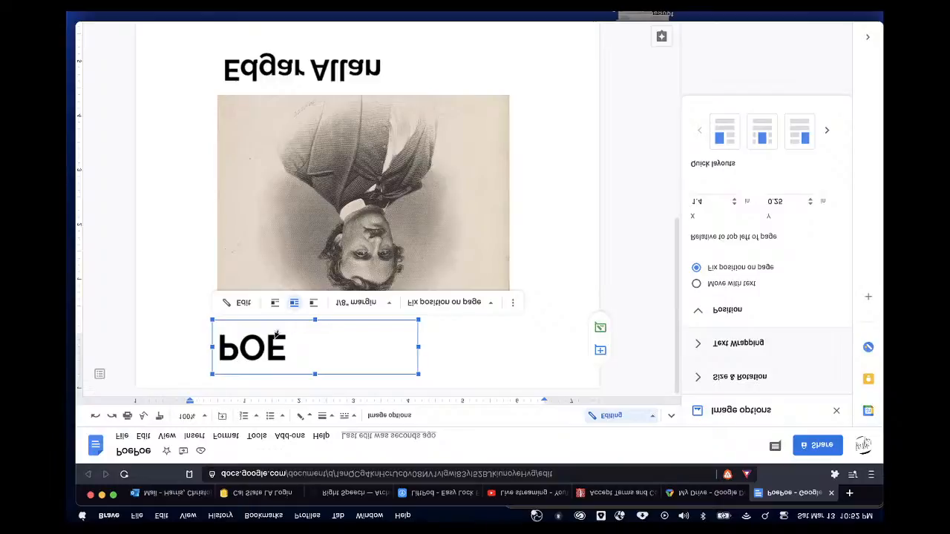
{"action": "left_click_drag", "start_coordinate": [276, 334], "coordinate": [276, 325]}
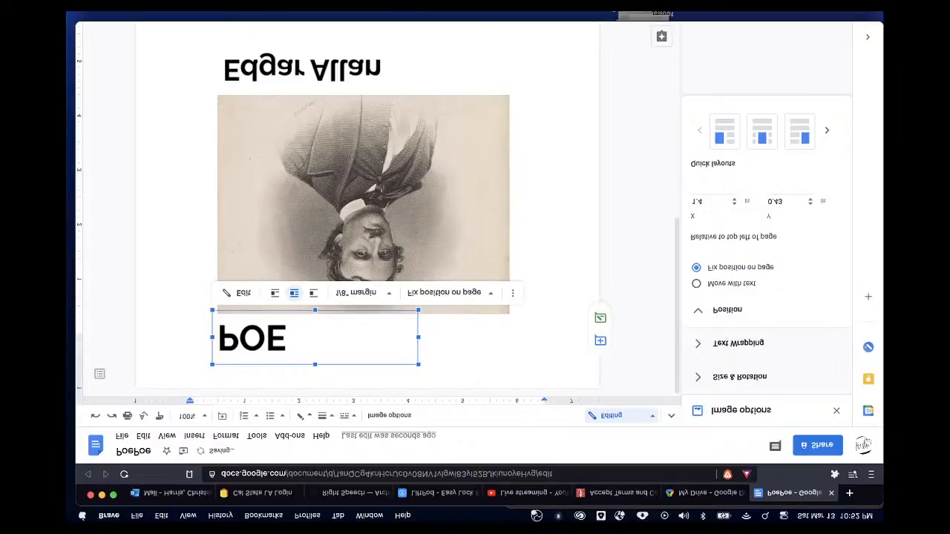
{"action": "left_click", "coordinate": [588, 184]}
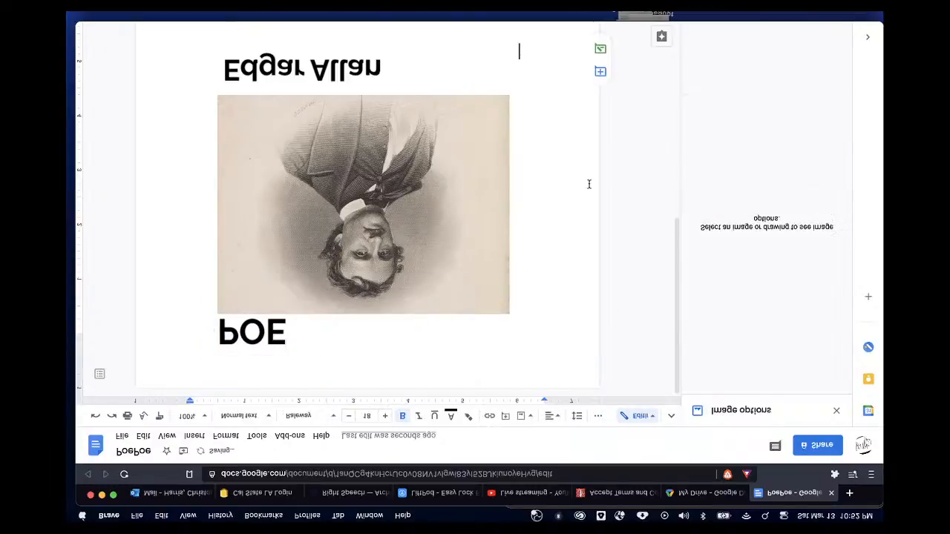
Step: Reopen the "Edgar Allan" drawing, rotate its text box 90 degrees counterclockwise so it reads upward, and save it
{"action": "left_click", "coordinate": [297, 70]}
{"action": "left_click", "coordinate": [243, 30]}
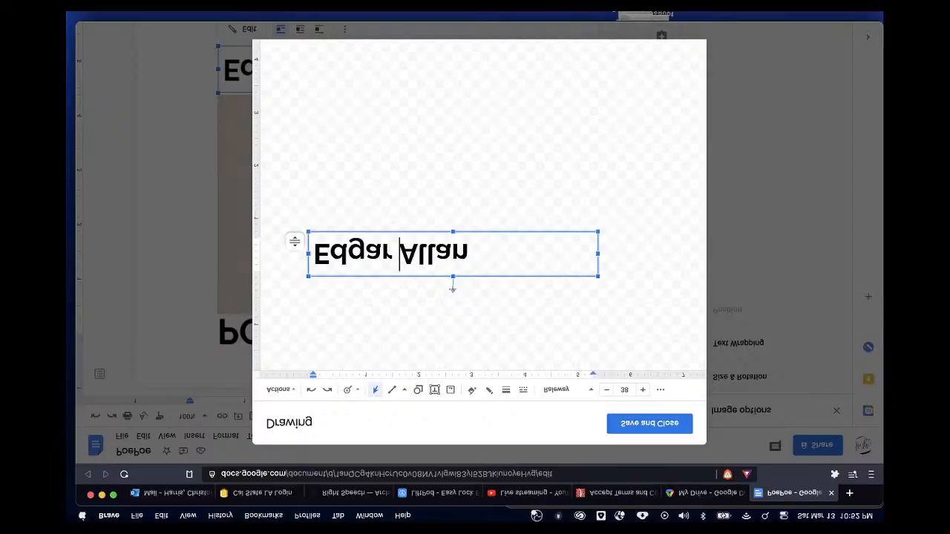
{"action": "left_click_drag", "start_coordinate": [452, 289], "coordinate": [382, 259]}
{"action": "left_click", "coordinate": [651, 423]}
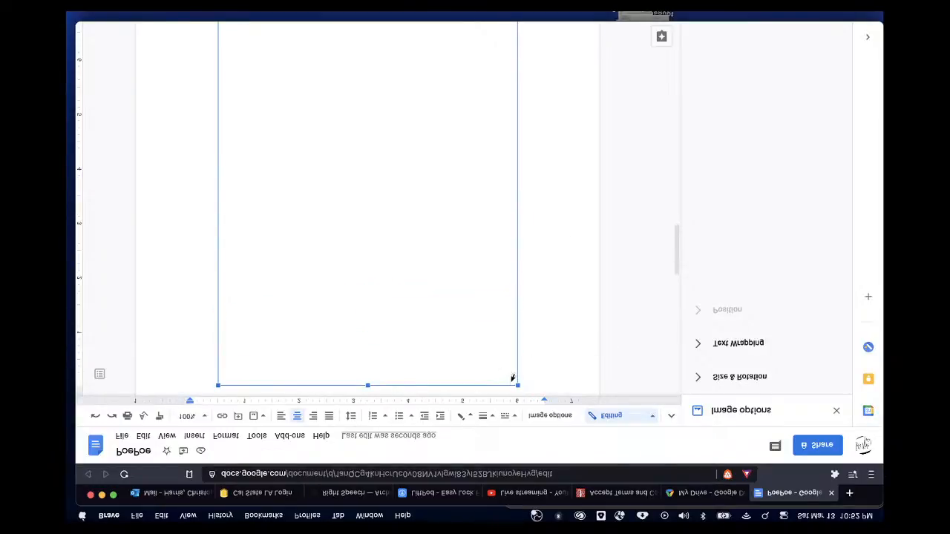
Step: Scale the oversized vertical "Edgar Allan" drawing down repeatedly to about 1.5 inches wide
{"action": "left_click_drag", "start_coordinate": [518, 386], "coordinate": [350, 197]}
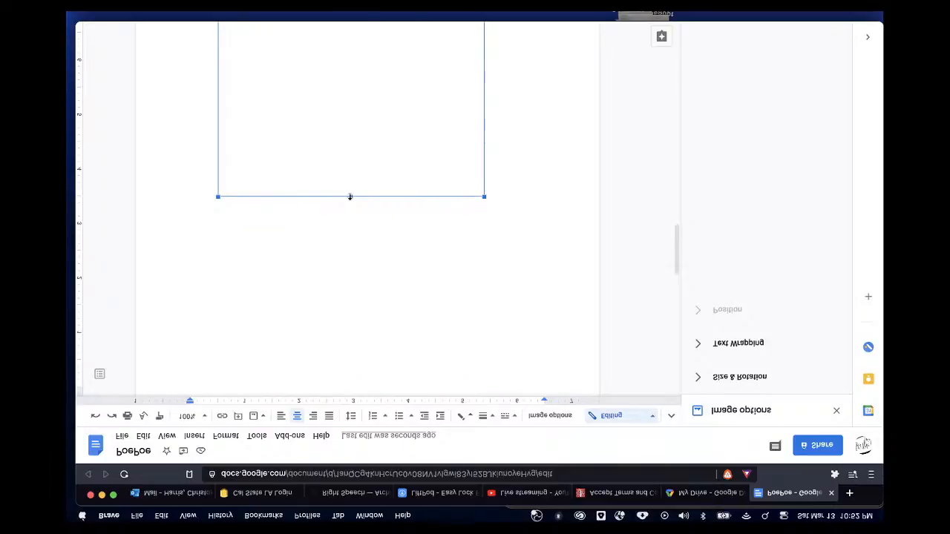
{"action": "left_click_drag", "start_coordinate": [485, 321], "coordinate": [275, 67]}
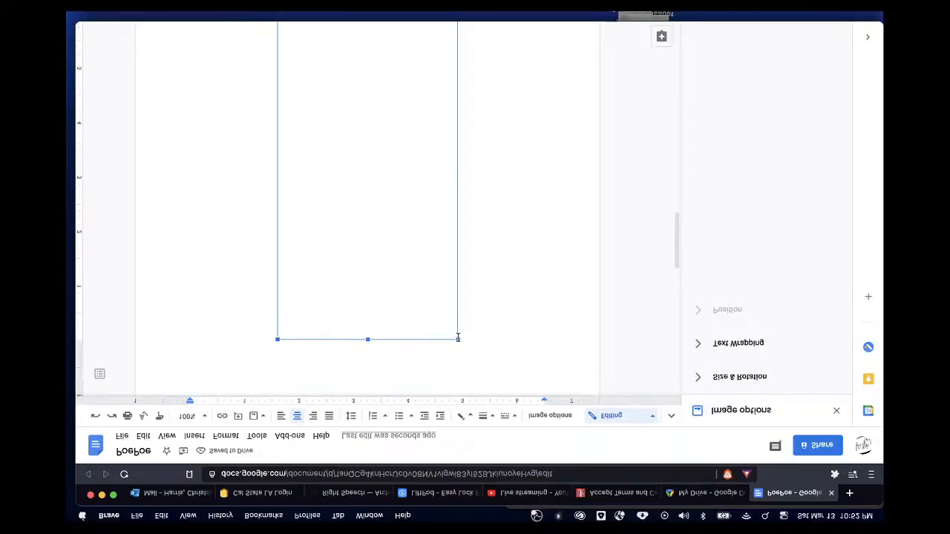
{"action": "left_click_drag", "start_coordinate": [458, 338], "coordinate": [264, 12]}
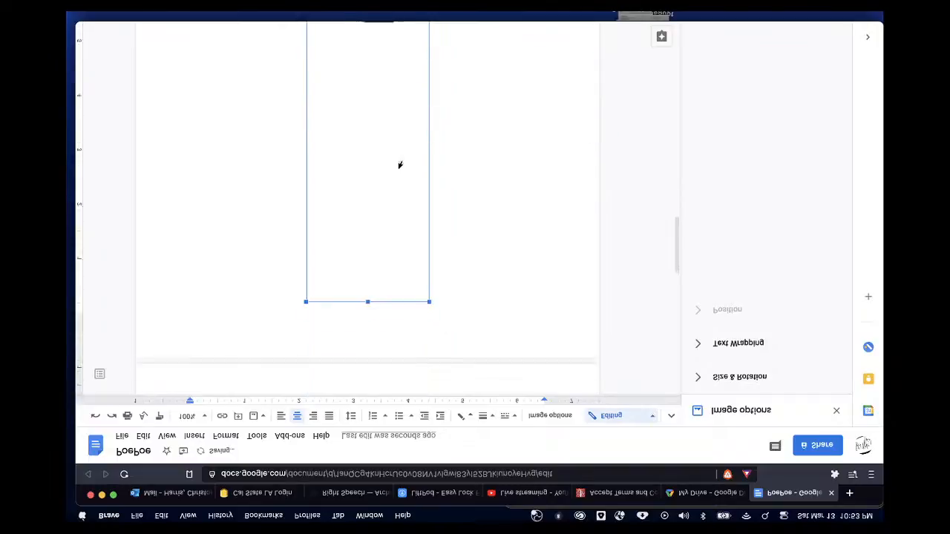
{"action": "left_click_drag", "start_coordinate": [429, 300], "coordinate": [297, 65]}
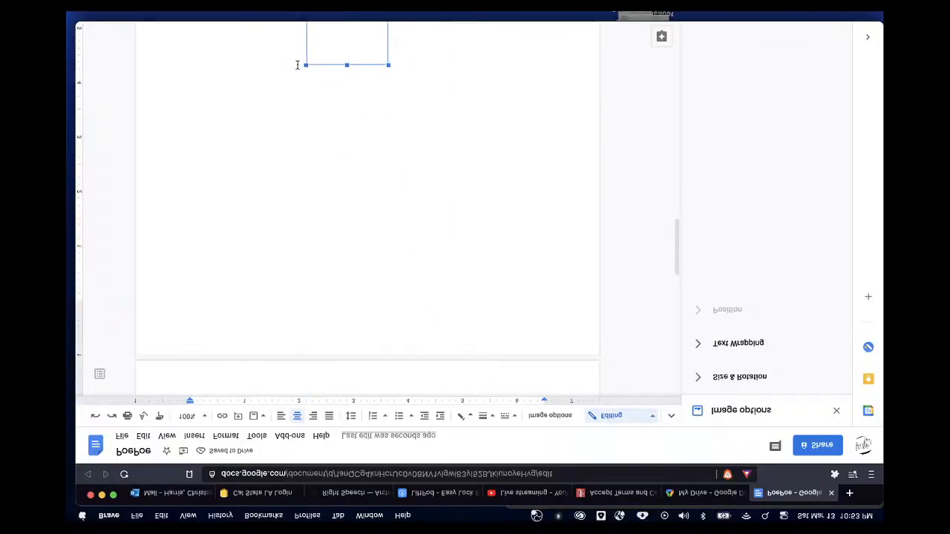
{"action": "scroll", "coordinate": [272, 386], "scroll_direction": "up", "scroll_amount": 15}
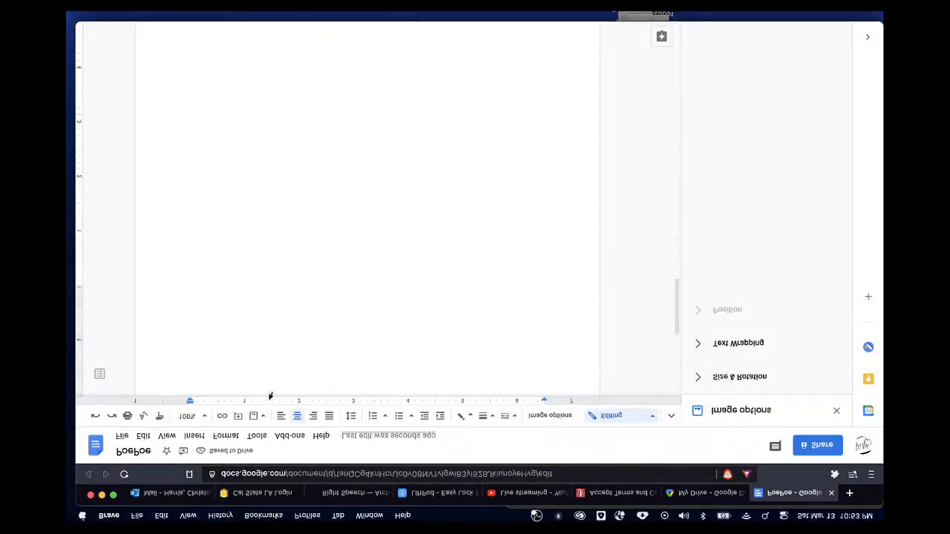
{"action": "left_click_drag", "start_coordinate": [256, 354], "coordinate": [167, 210]}
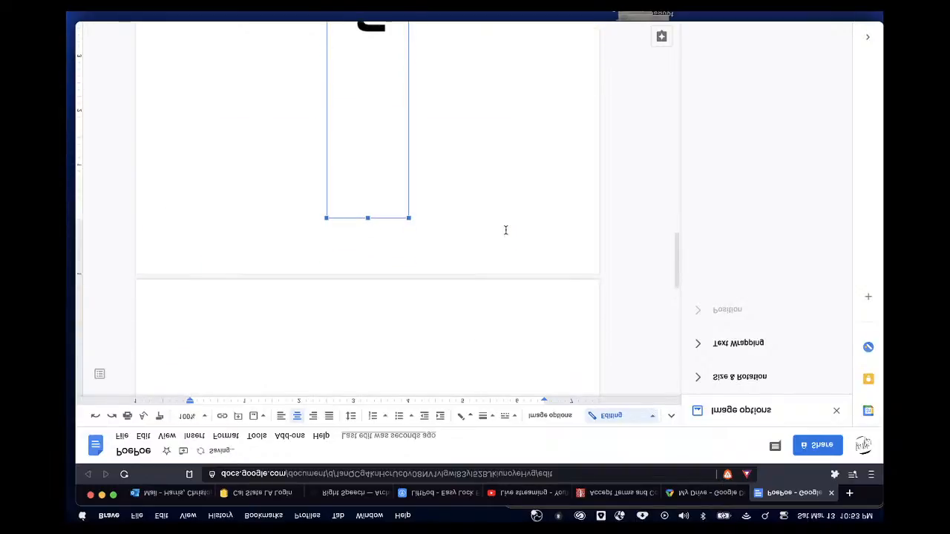
Step: Set the vertical "Edgar Allan" drawing to wrap text and fix its position on the page
{"action": "scroll", "coordinate": [459, 184], "scroll_direction": "down", "scroll_amount": 5}
{"action": "scroll", "coordinate": [457, 184], "scroll_direction": "down", "scroll_amount": 1}
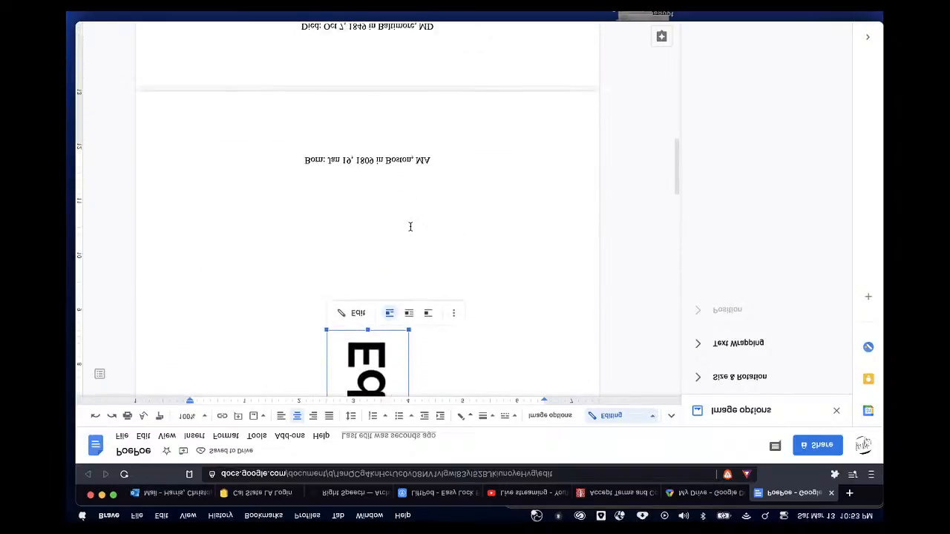
{"action": "left_click", "coordinate": [410, 311]}
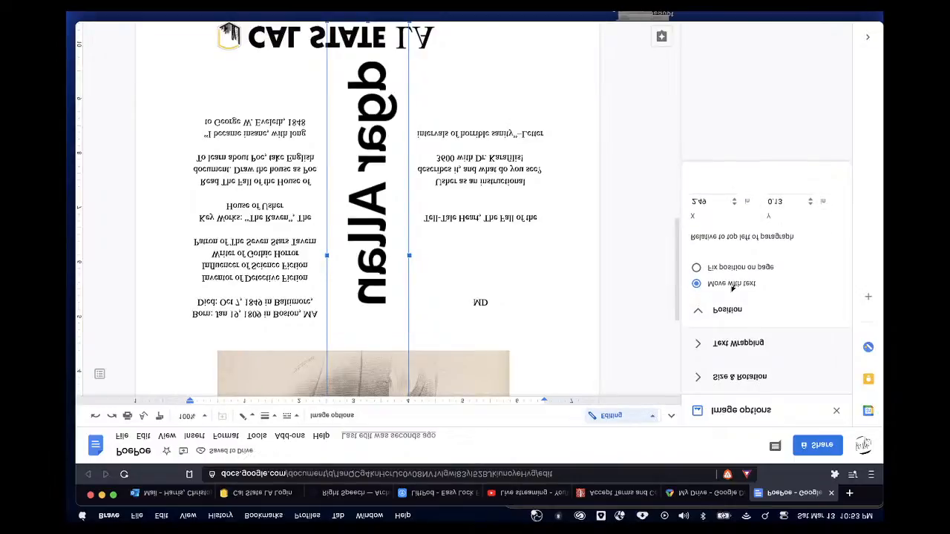
{"action": "left_click", "coordinate": [725, 267]}
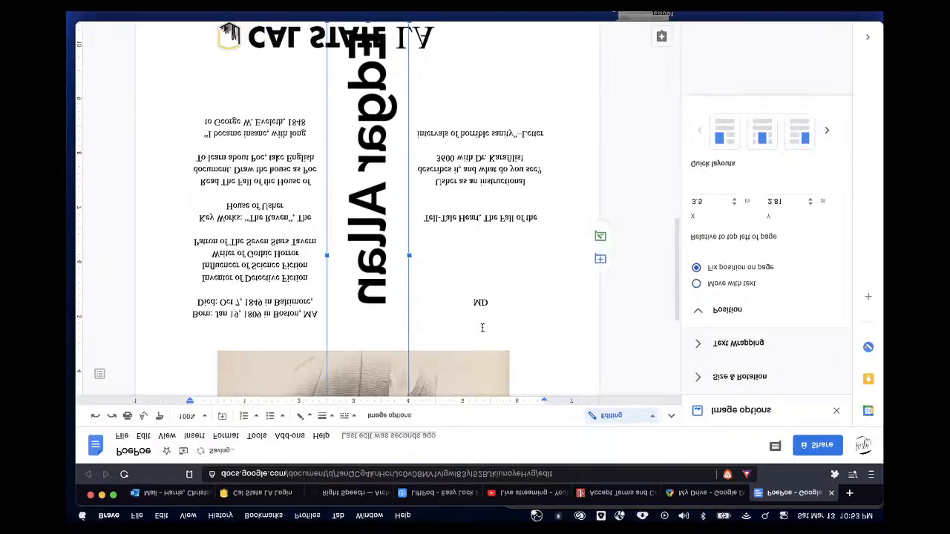
Step: Shrink the vertical title to about 0.9 inches wide and move it along the portrait's left edge, at X 0.73 and Y -0.69 inches
{"action": "scroll", "coordinate": [483, 328], "scroll_direction": "up", "scroll_amount": 1}
{"action": "scroll", "coordinate": [482, 328], "scroll_direction": "up", "scroll_amount": 3}
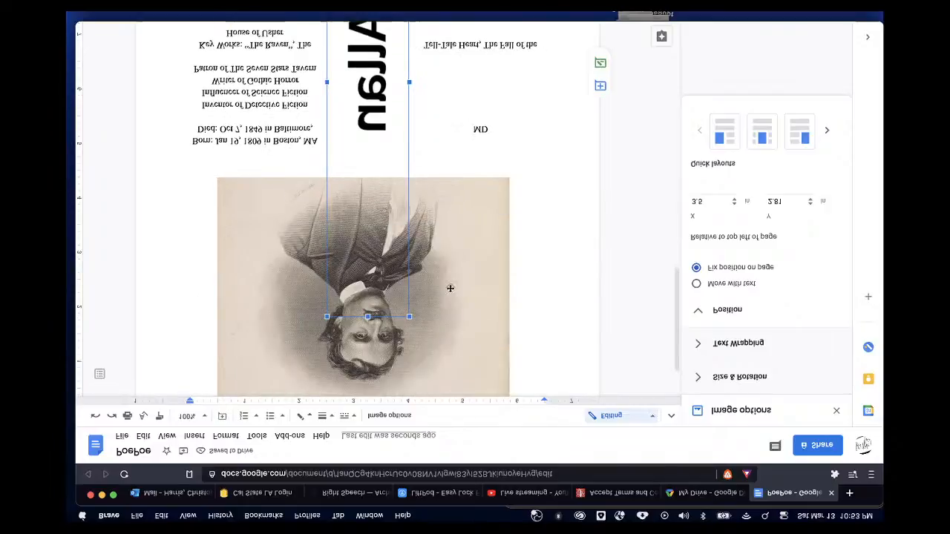
{"action": "left_click_drag", "start_coordinate": [409, 317], "coordinate": [377, 134]}
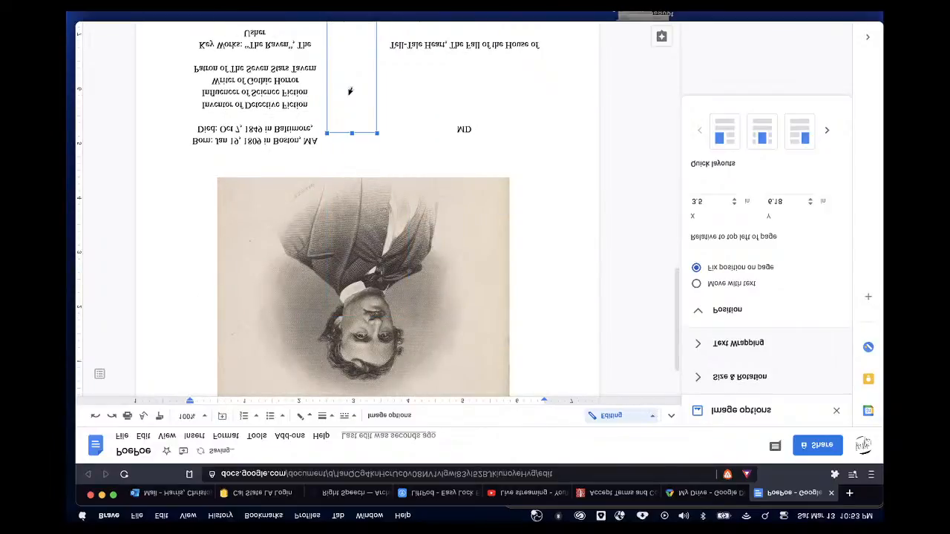
{"action": "left_click", "coordinate": [526, 126]}
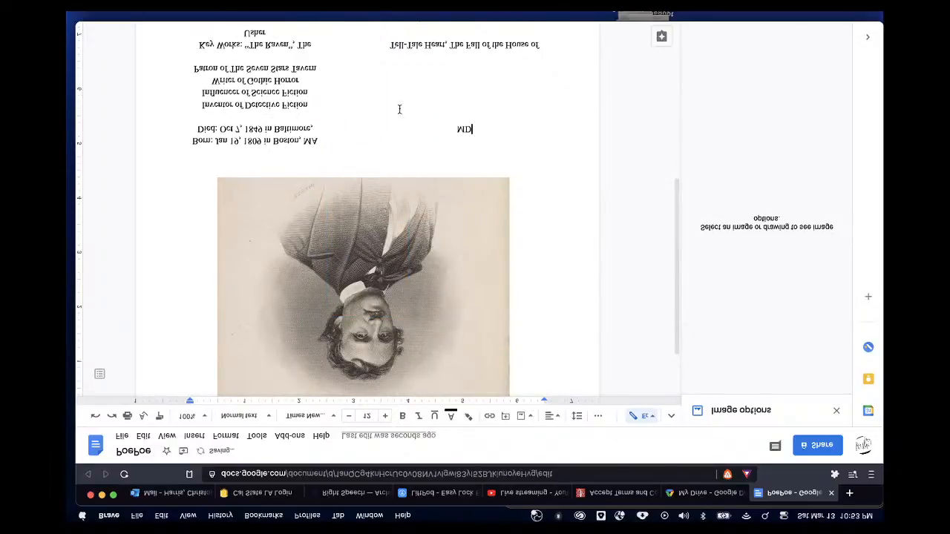
{"action": "left_click", "coordinate": [362, 85]}
{"action": "mouse_move", "coordinate": [356, 72]}
{"action": "left_mouse_down"}
{"action": "mouse_move", "coordinate": [210, 256]}
{"action": "mouse_move", "coordinate": [204, 367]}
{"action": "left_mouse_up"}
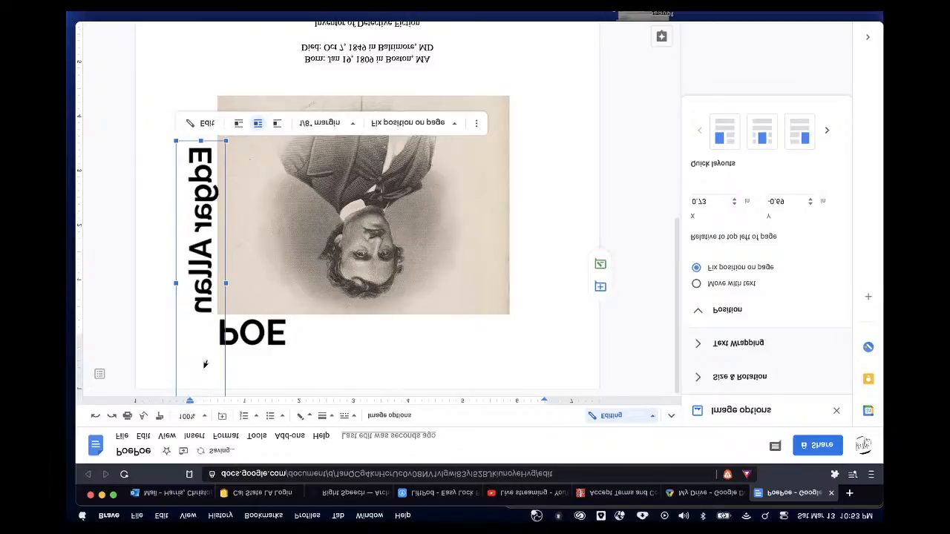
Step: Format all body text from the "Born" line through the closing quotation as bold Raleway, size 18
{"action": "left_click", "coordinate": [363, 347]}
{"action": "scroll", "coordinate": [560, 151], "scroll_direction": "down", "scroll_amount": 4}
{"action": "scroll", "coordinate": [560, 152], "scroll_direction": "down", "scroll_amount": 1}
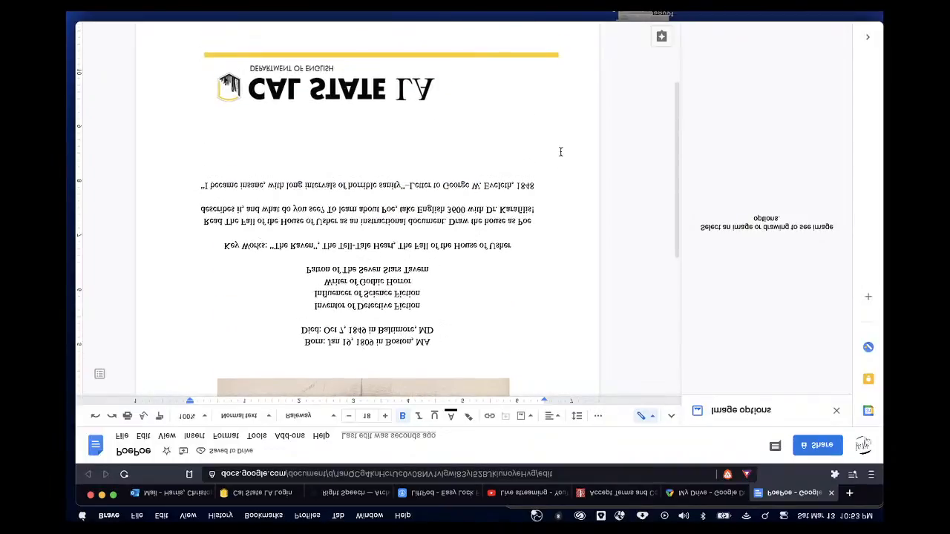
{"action": "left_click_drag", "start_coordinate": [560, 151], "coordinate": [306, 343]}
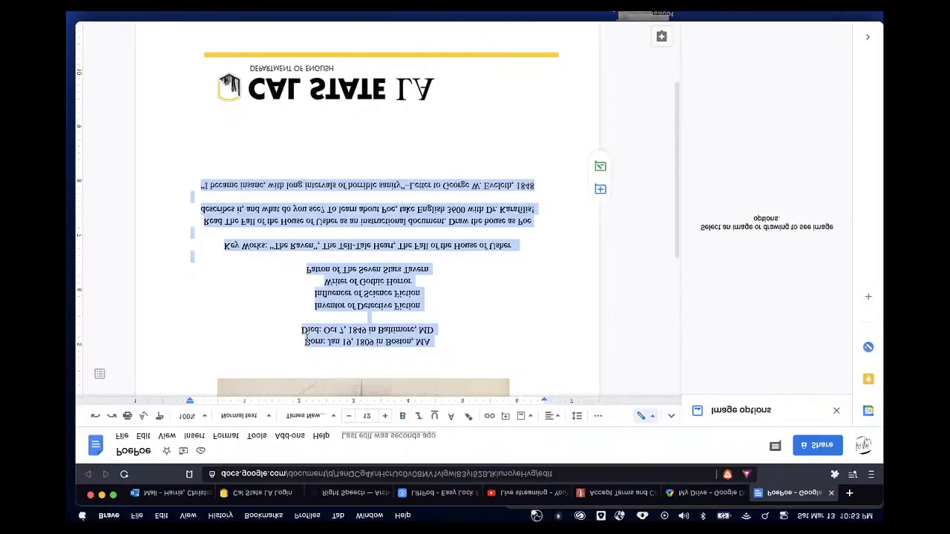
{"action": "left_click", "coordinate": [334, 412]}
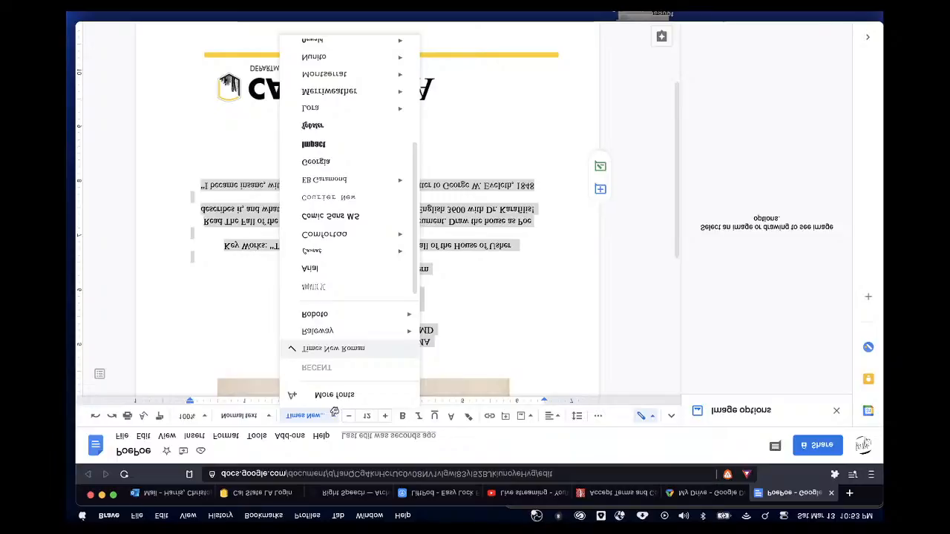
{"action": "left_click", "coordinate": [316, 332]}
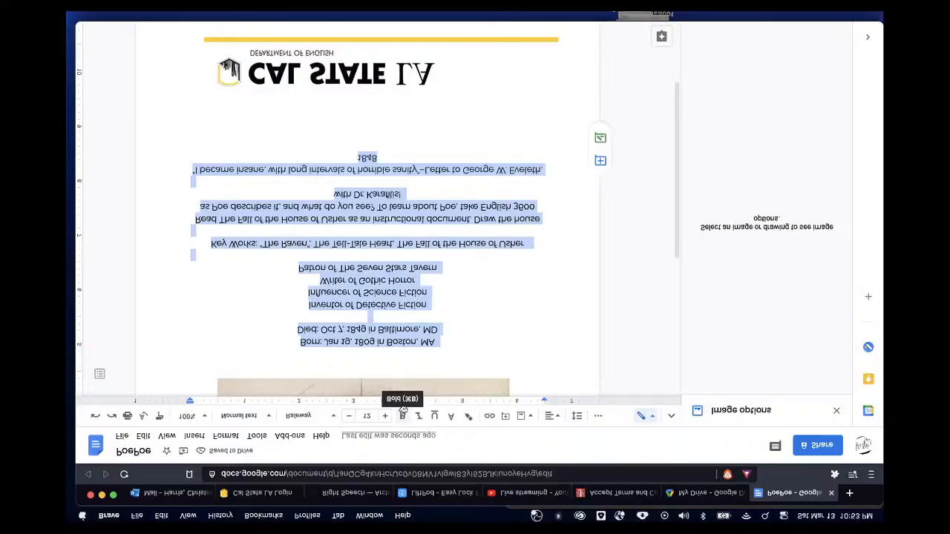
{"action": "left_click", "coordinate": [402, 414]}
{"action": "left_click", "coordinate": [366, 415]}
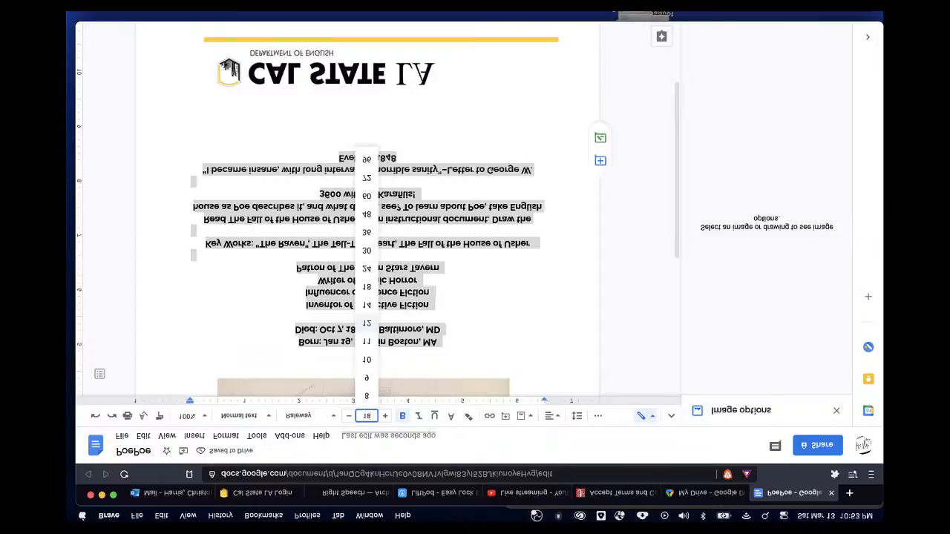
{"action": "left_click", "coordinate": [367, 286]}
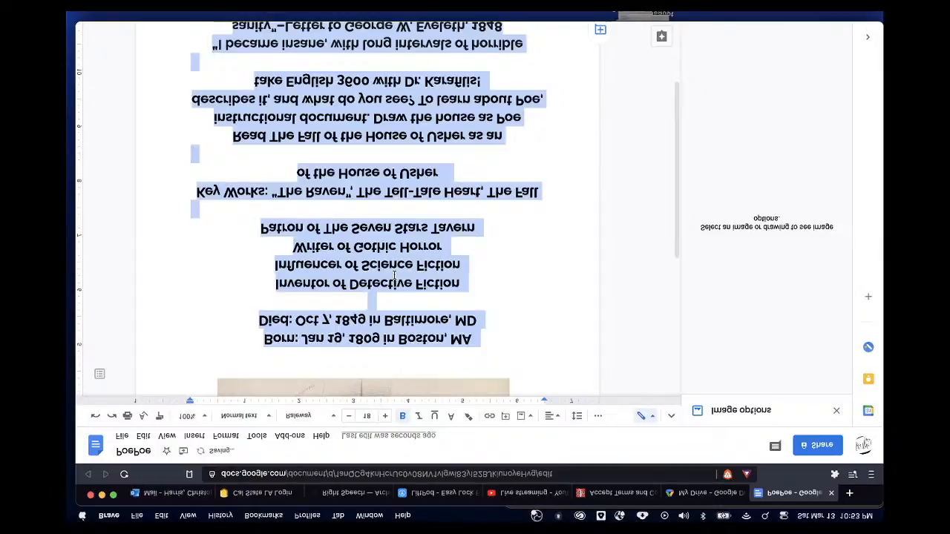
{"action": "left_click", "coordinate": [394, 276]}
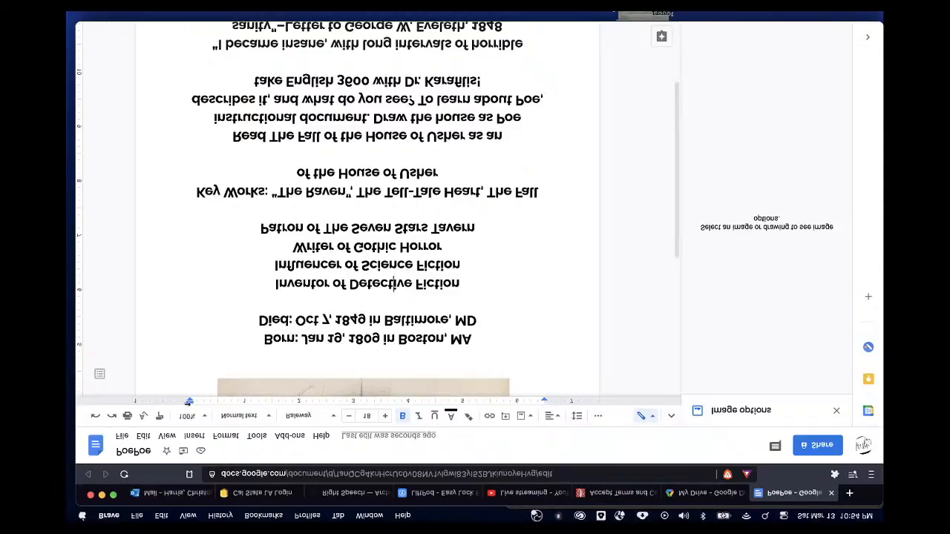
Step: Review the document's page setup, including paper size, orientation and margins
{"action": "left_click", "coordinate": [121, 436]}
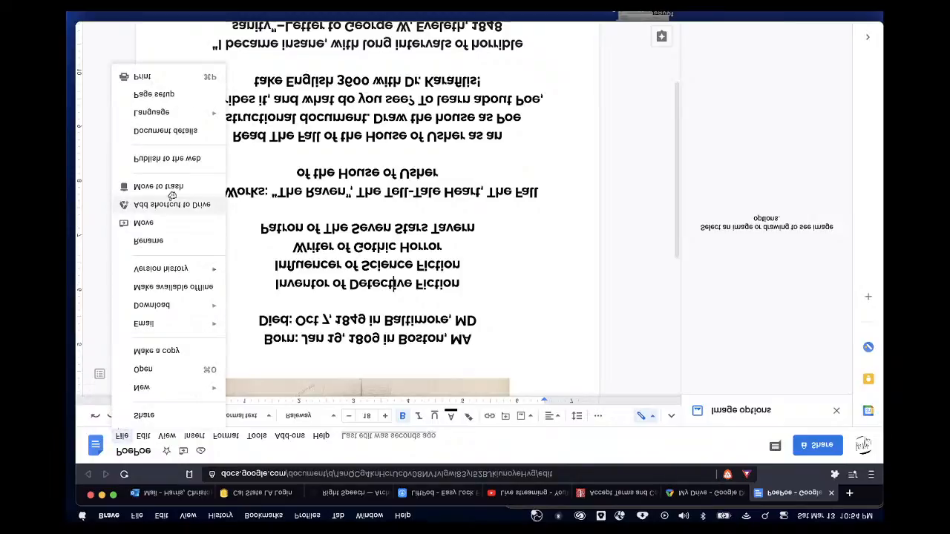
{"action": "left_click", "coordinate": [168, 92]}
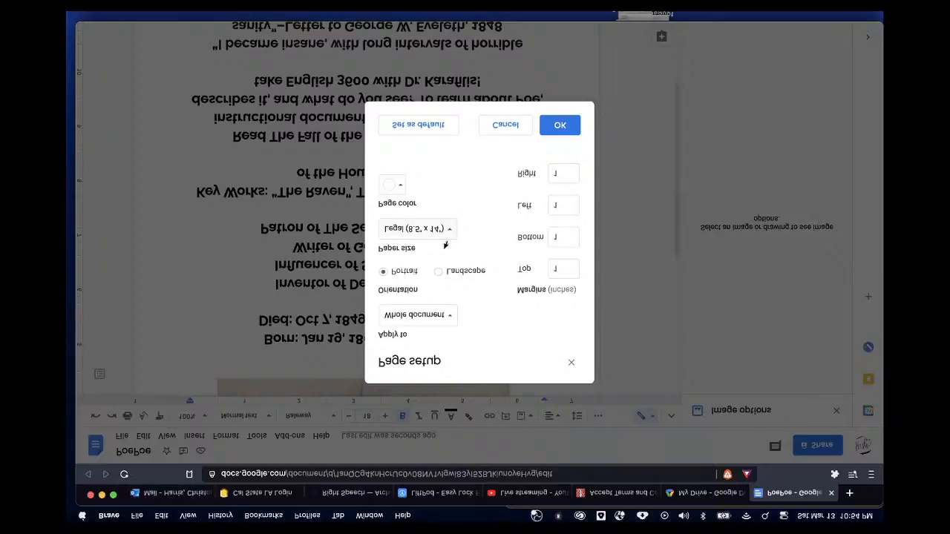
{"action": "left_click", "coordinate": [556, 121]}
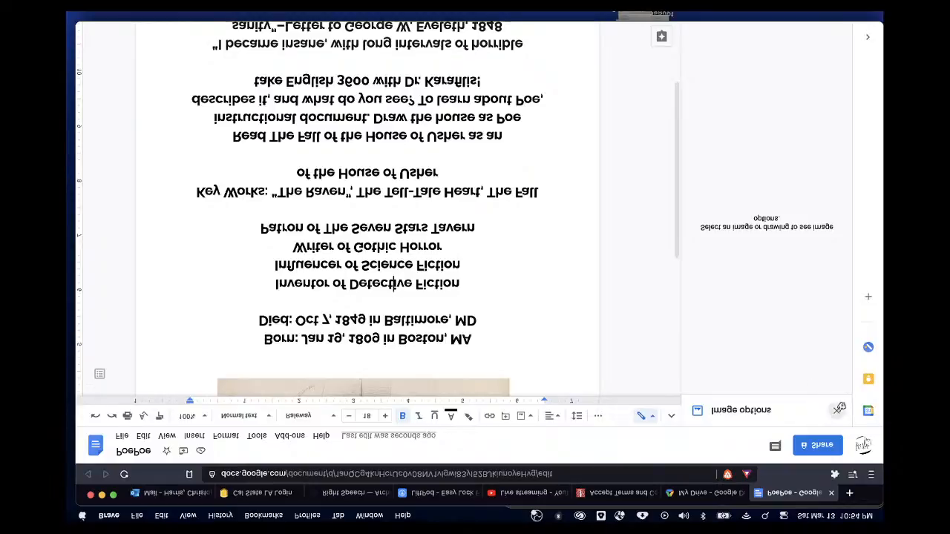
Step: Insert a blank line between the portrait and the "Born" line, and remove bold from the "Born" and "Died" lines
{"action": "left_click", "coordinate": [839, 409]}
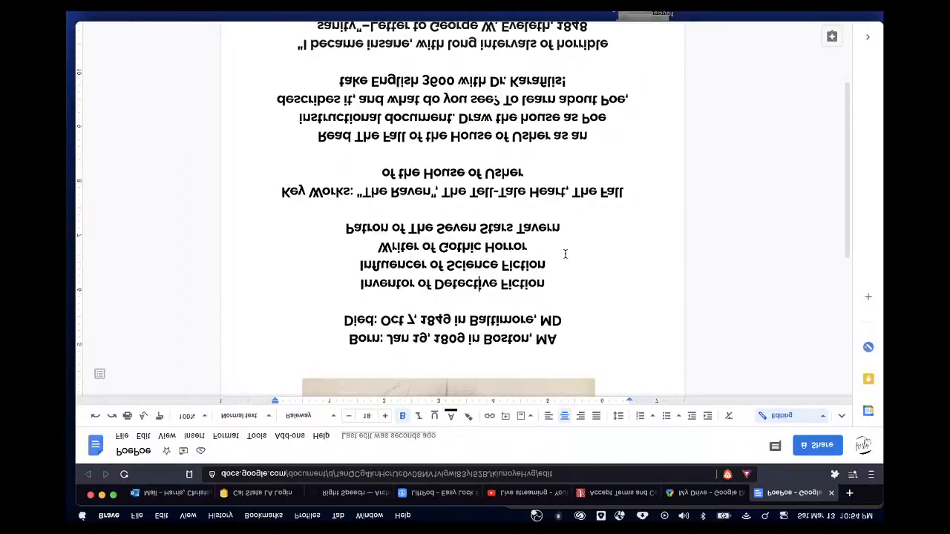
{"action": "left_click", "coordinate": [423, 363]}
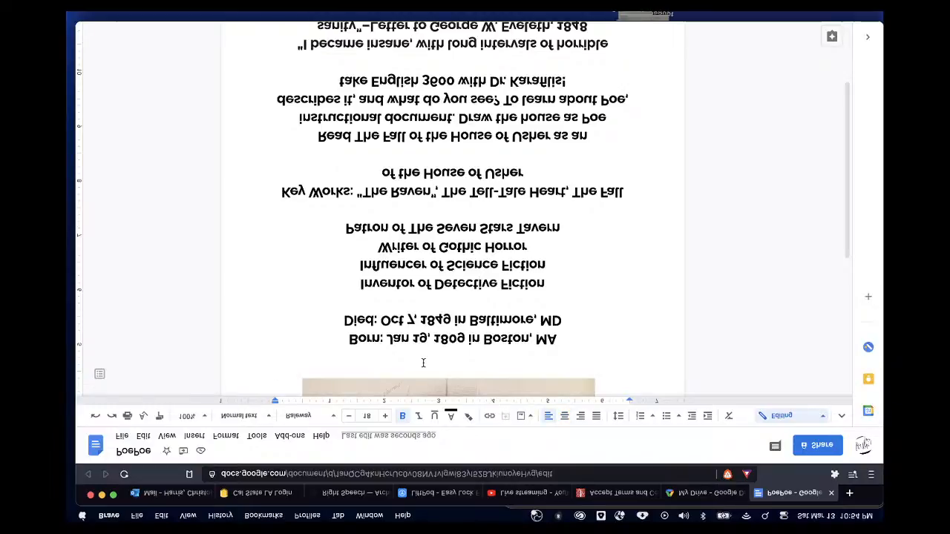
{"action": "key", "text": "Return"}
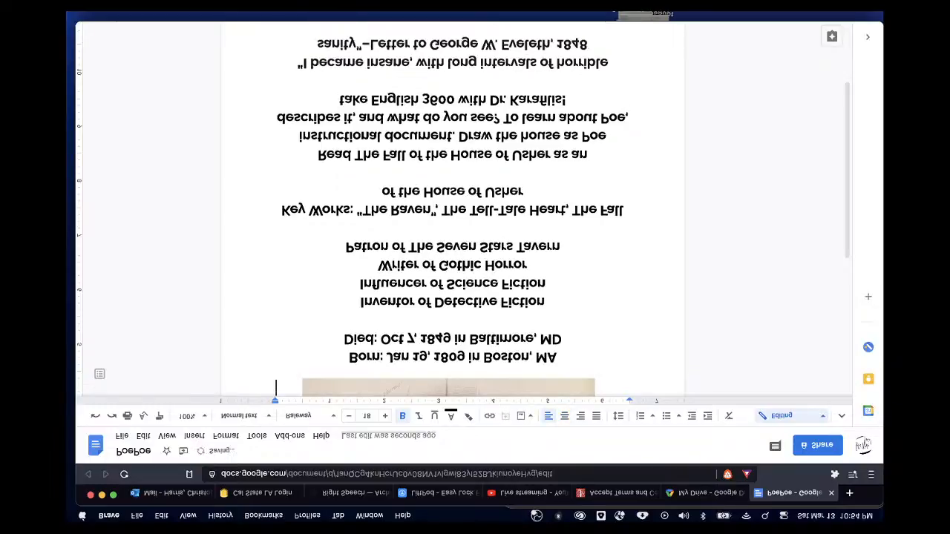
{"action": "left_click_drag", "start_coordinate": [562, 339], "coordinate": [347, 359]}
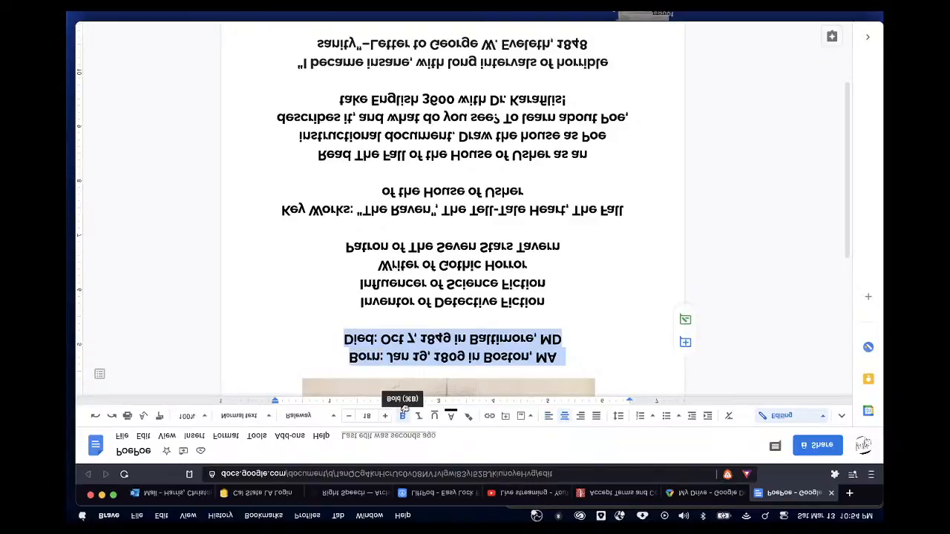
Step: Nudge the Cal State LA Department of English logo down and slightly left to centre it near the page's lower edge
{"action": "scroll", "coordinate": [430, 126], "scroll_direction": "down", "scroll_amount": 3}
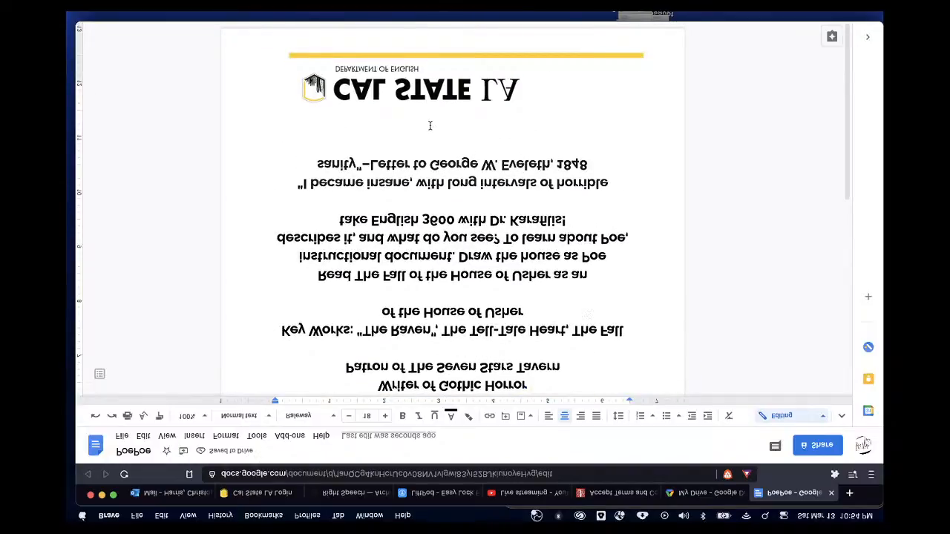
{"action": "left_click", "coordinate": [406, 88]}
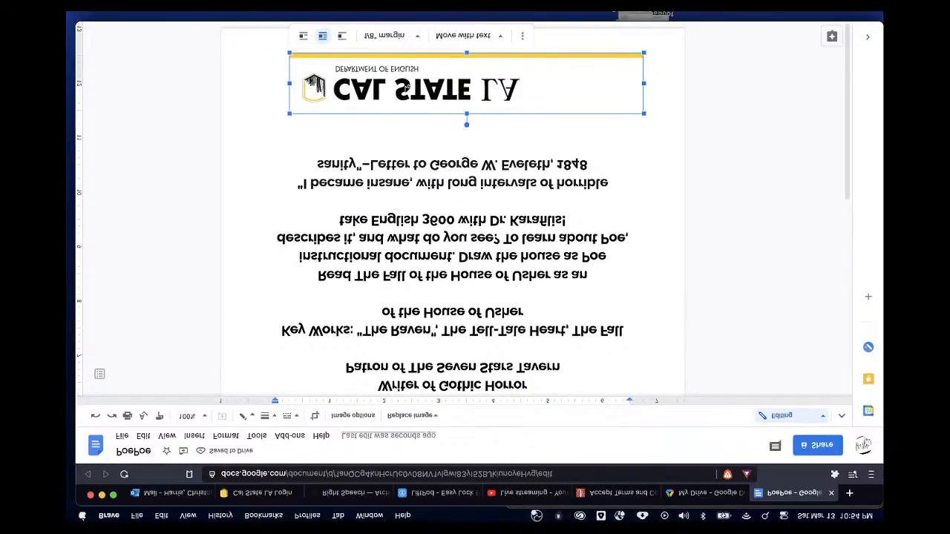
{"action": "key", "text": "Down"}
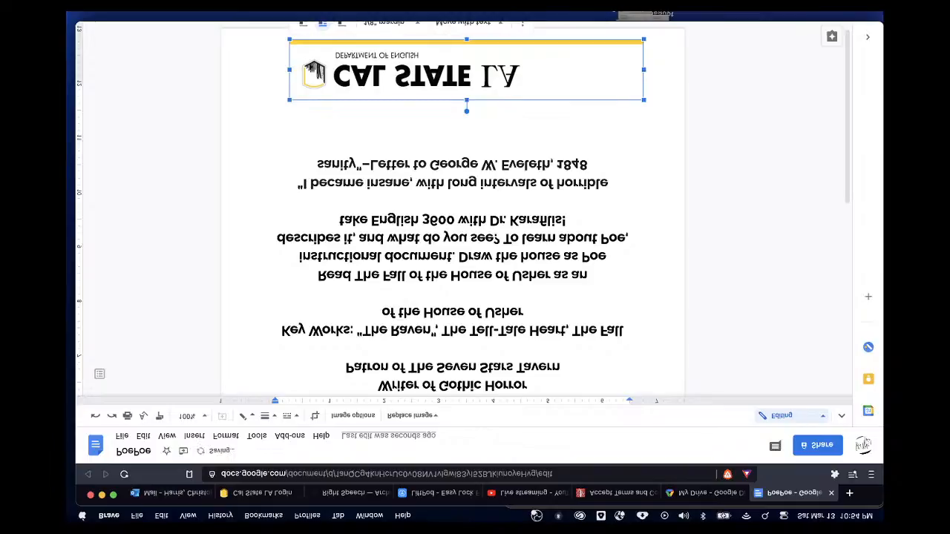
{"action": "key", "text": "Left"}
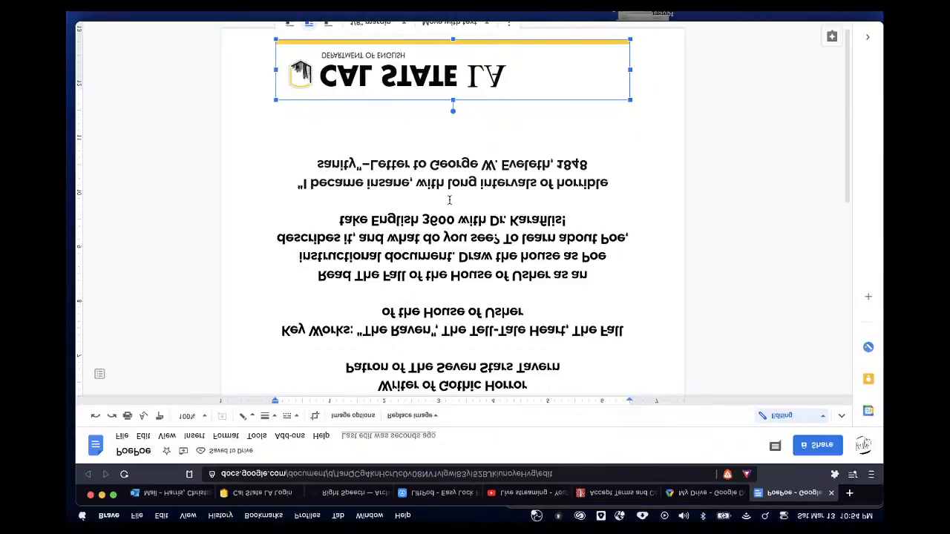
{"action": "key", "text": "shift+Right"}
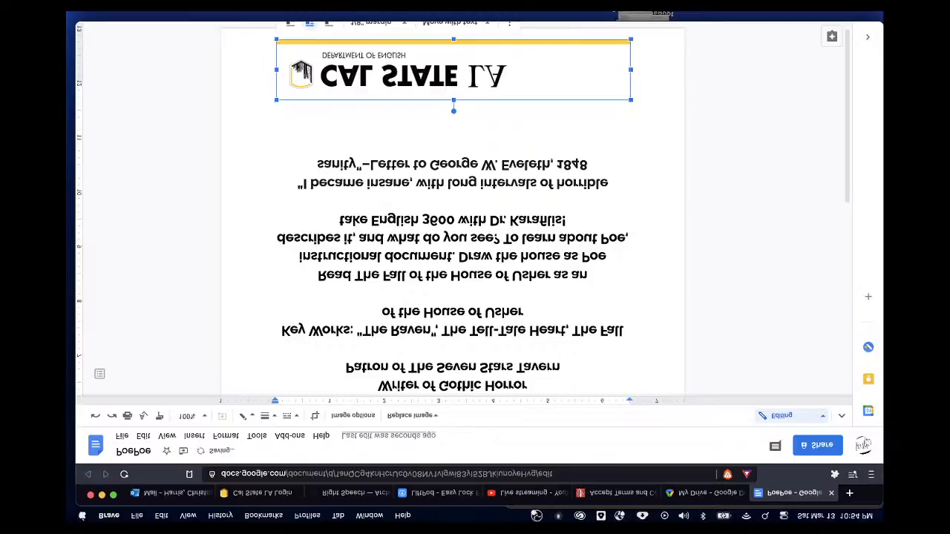
{"action": "key", "text": "Right"}
Step: Increase the font size of the blank lines separating the body paragraphs above the quotation, "Read The Fall" and "Key Works" to 20
{"action": "scroll", "coordinate": [454, 312], "scroll_direction": "up", "scroll_amount": 2}
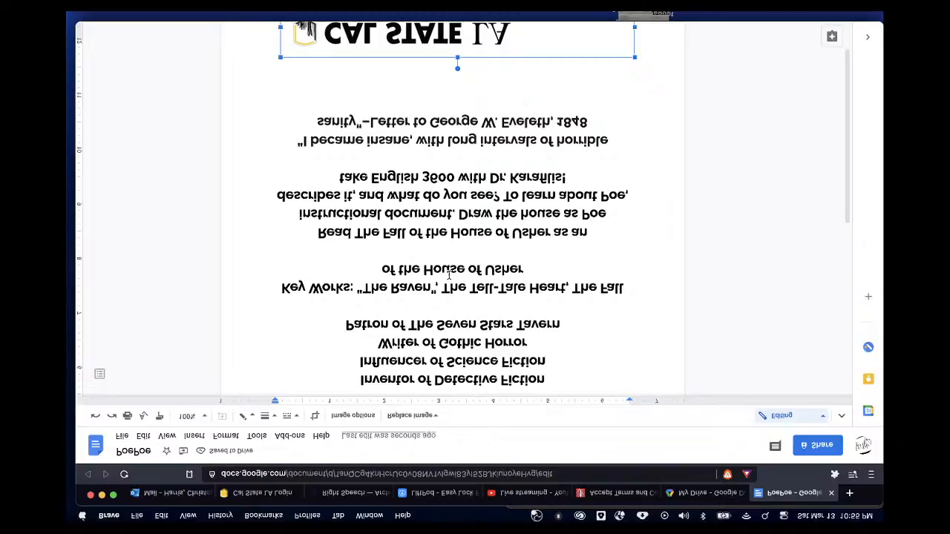
{"action": "scroll", "coordinate": [448, 274], "scroll_direction": "up", "scroll_amount": 4}
{"action": "scroll", "coordinate": [427, 146], "scroll_direction": "down", "scroll_amount": 3}
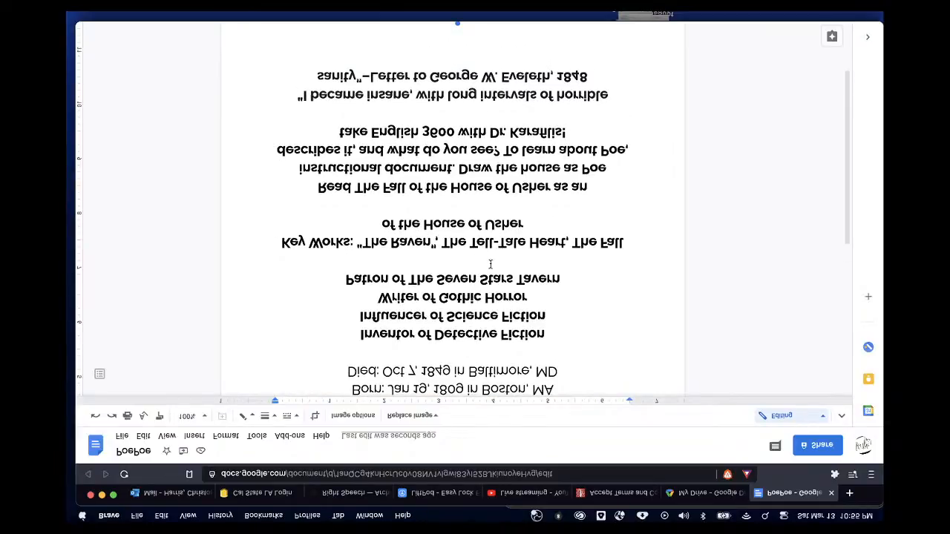
{"action": "scroll", "coordinate": [490, 264], "scroll_direction": "down", "scroll_amount": 1}
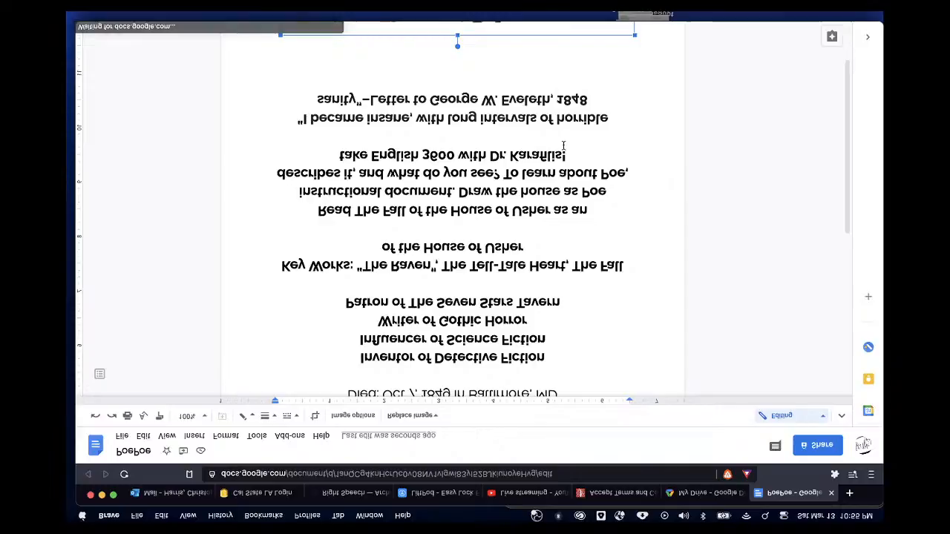
{"action": "left_click", "coordinate": [562, 139]}
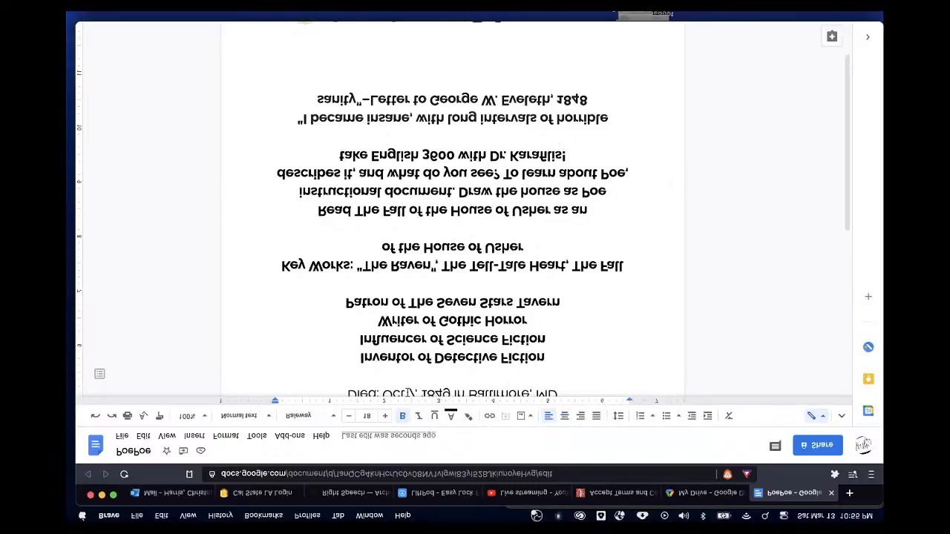
{"action": "left_click", "coordinate": [439, 231]}
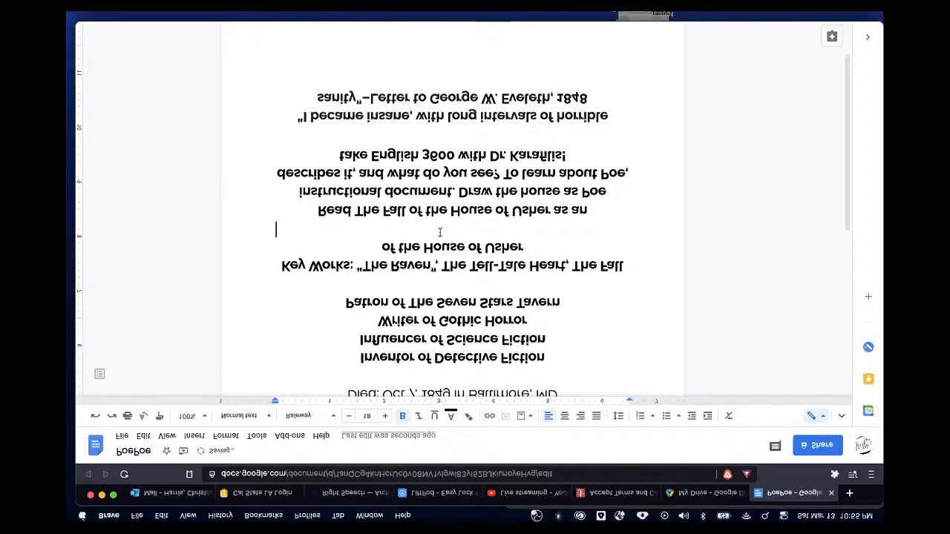
{"action": "left_click", "coordinate": [385, 414]}
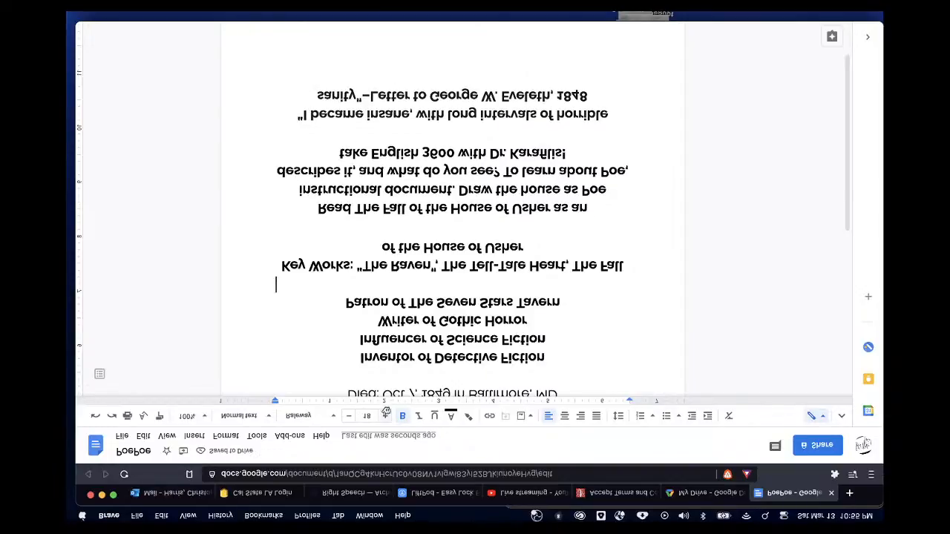
{"action": "left_click", "coordinate": [386, 414]}
{"action": "left_click", "coordinate": [386, 414]}
Step: Place the cursor in the closing quotation's last line and open the document's zoom level choices
{"action": "scroll", "coordinate": [444, 237], "scroll_direction": "down", "scroll_amount": 2}
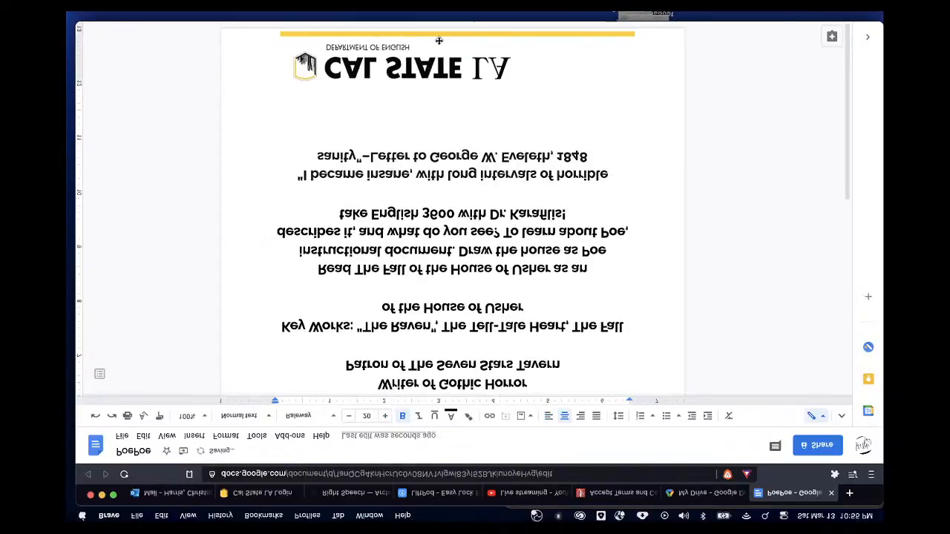
{"action": "left_click", "coordinate": [390, 121]}
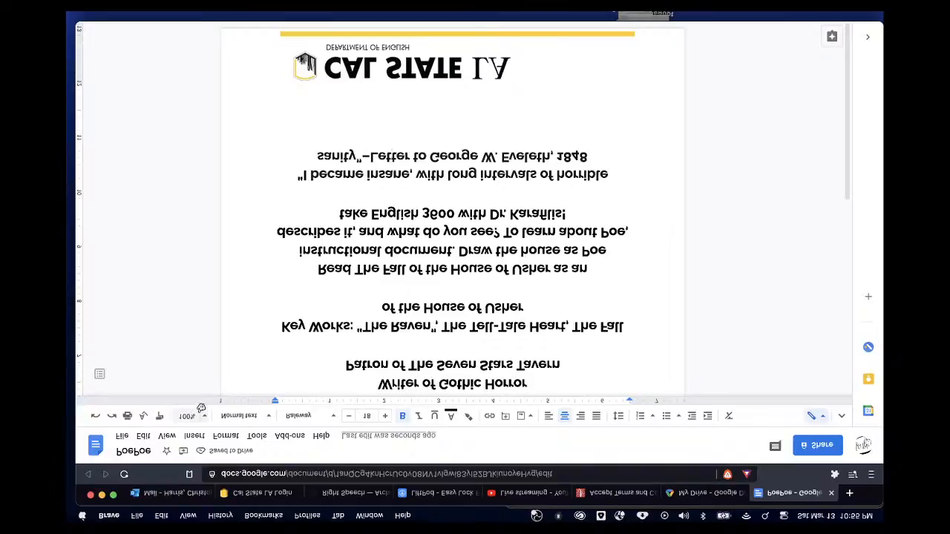
{"action": "left_click", "coordinate": [203, 410]}
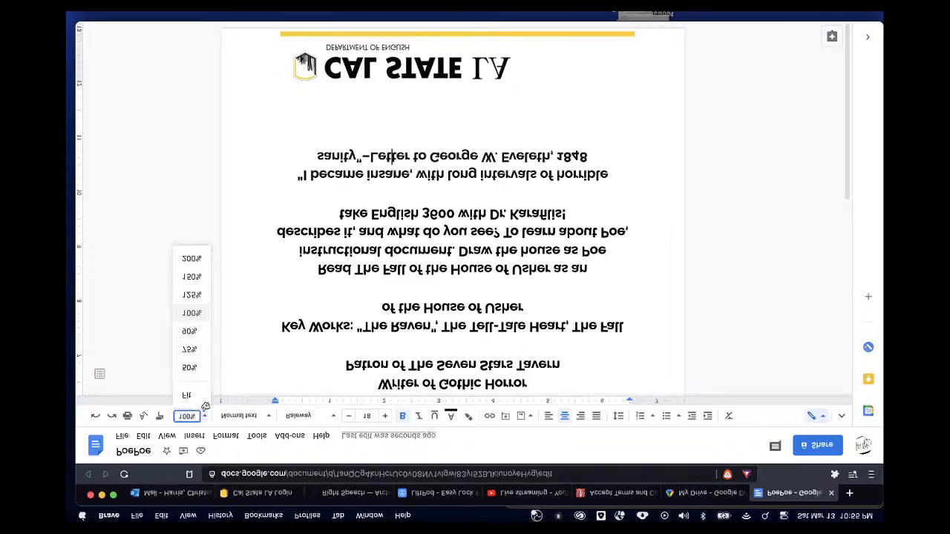